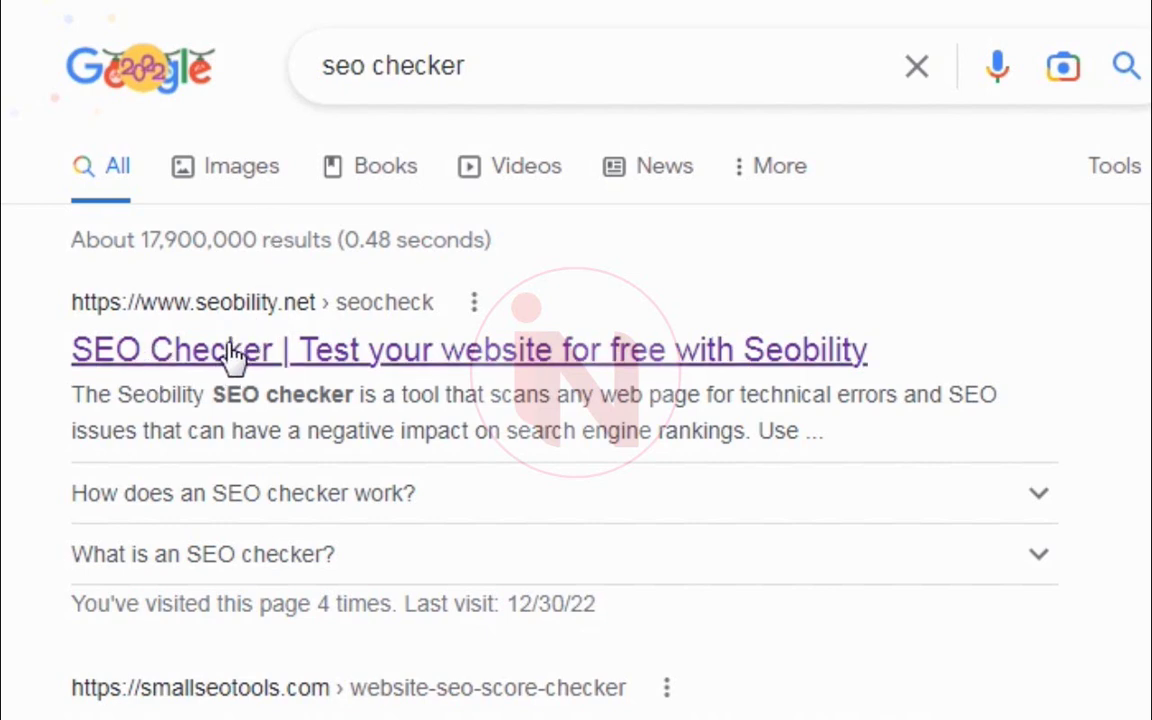
- Open Seobility's SEO Checker and analyze the blog post cookingjobsfemale.blogspot.com/2022/12/cooking-maid-jobs-female-lahore.html
left_click(232, 352)
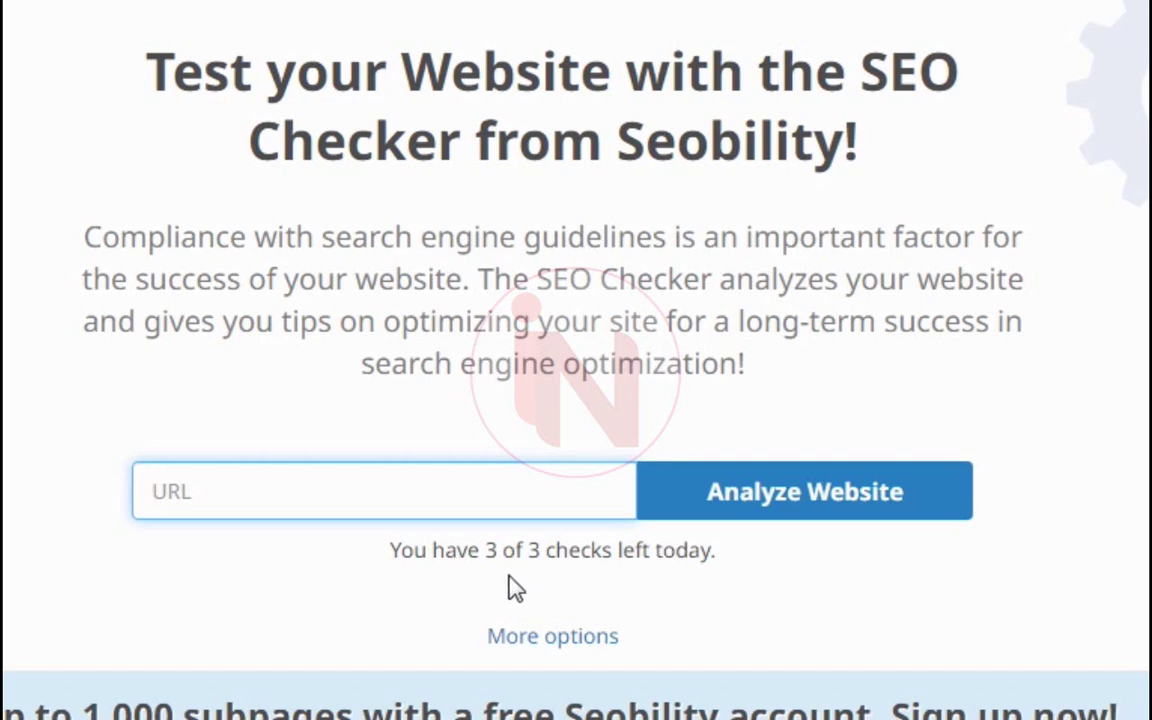
key("ctrl+v")
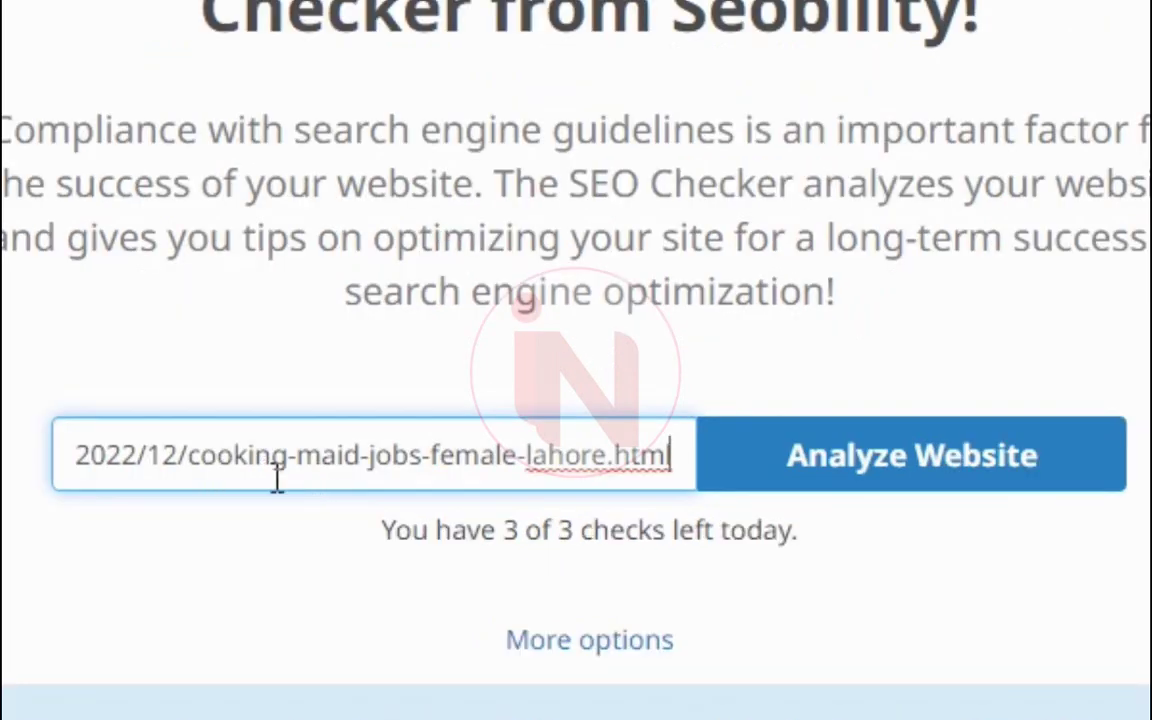
left_click(838, 481)
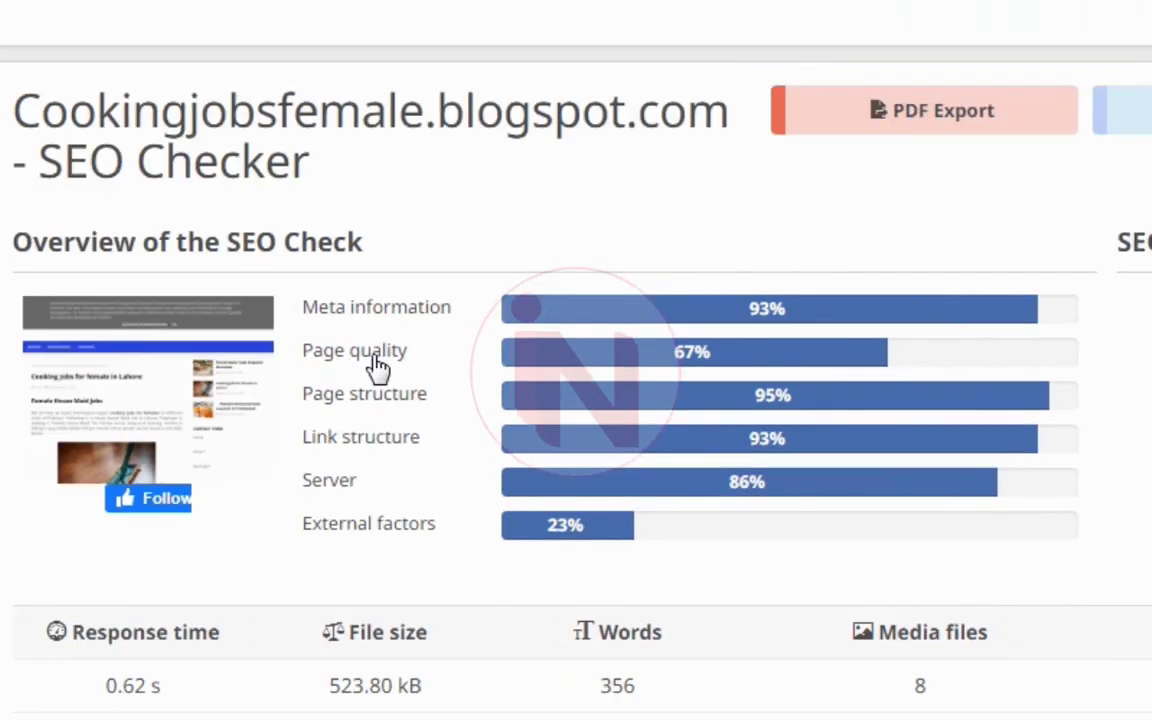
- Go through the report's page quality and external factors results and open the Webwiki website submission form from there
left_click(605, 355)
scroll(605, 360, "up", 3)
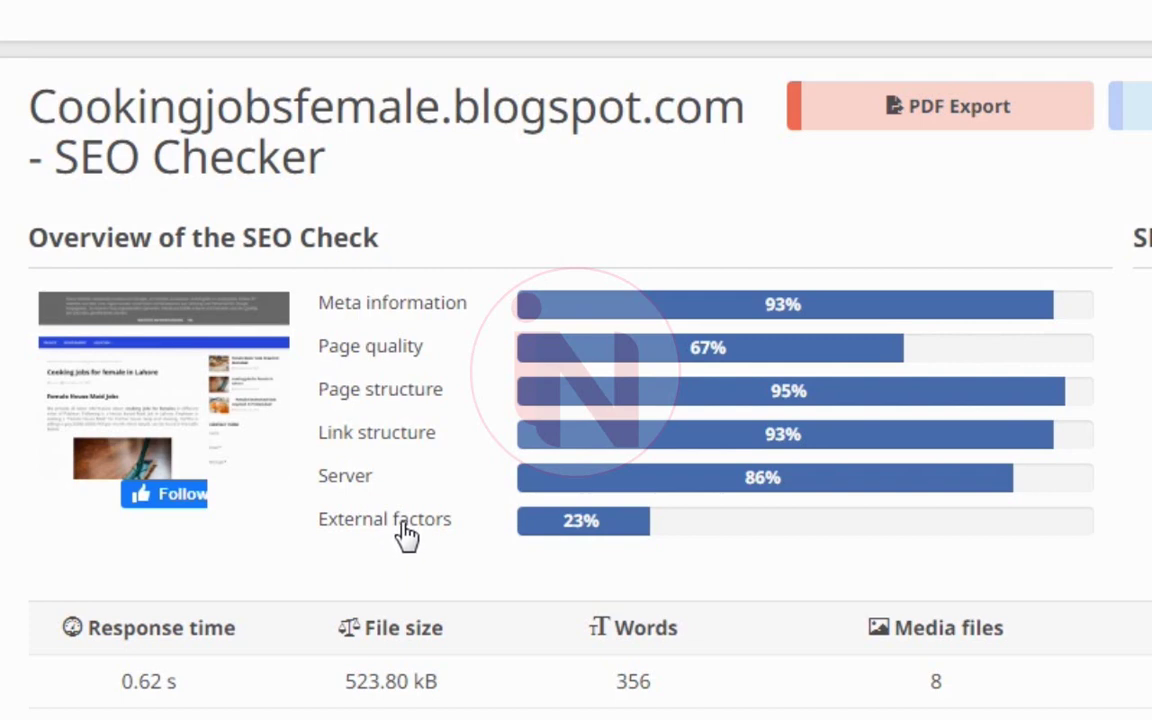
left_click(381, 537)
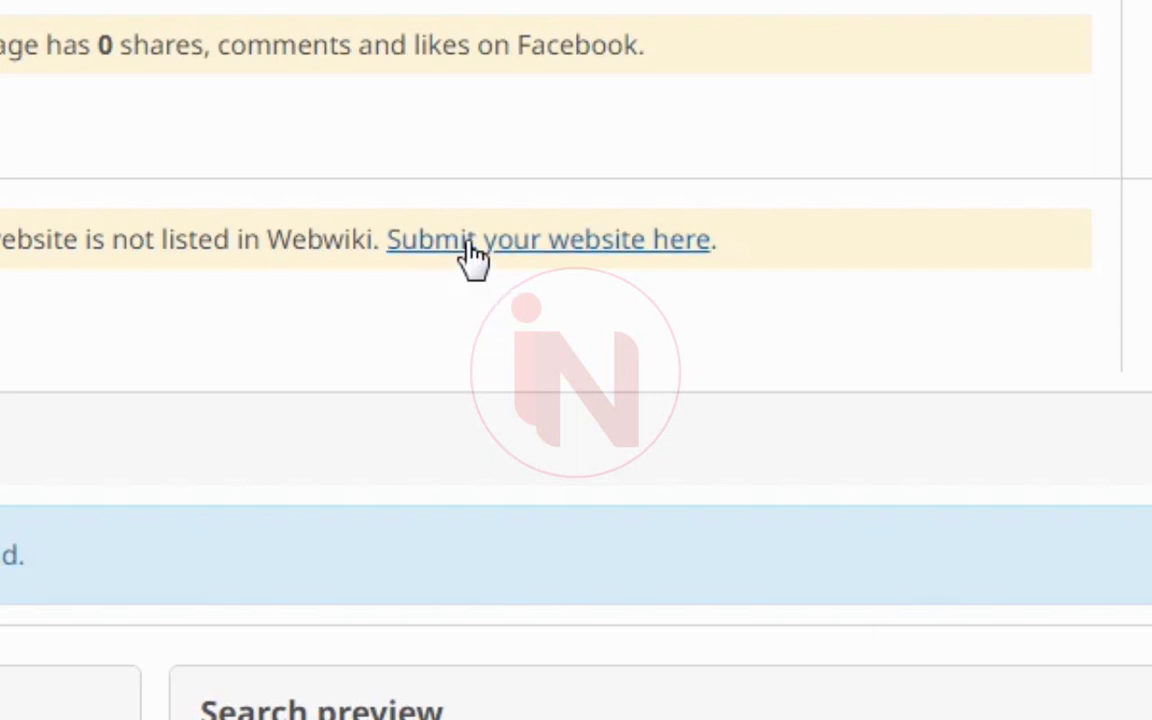
left_click(468, 246)
- Submit the blog to Webwiki under Education and Career, titled "Cooking Jobs for Female" and described as "Find Latest Cooking Jobs for Females in Pakistan."
scroll(434, 601, "down", 2)
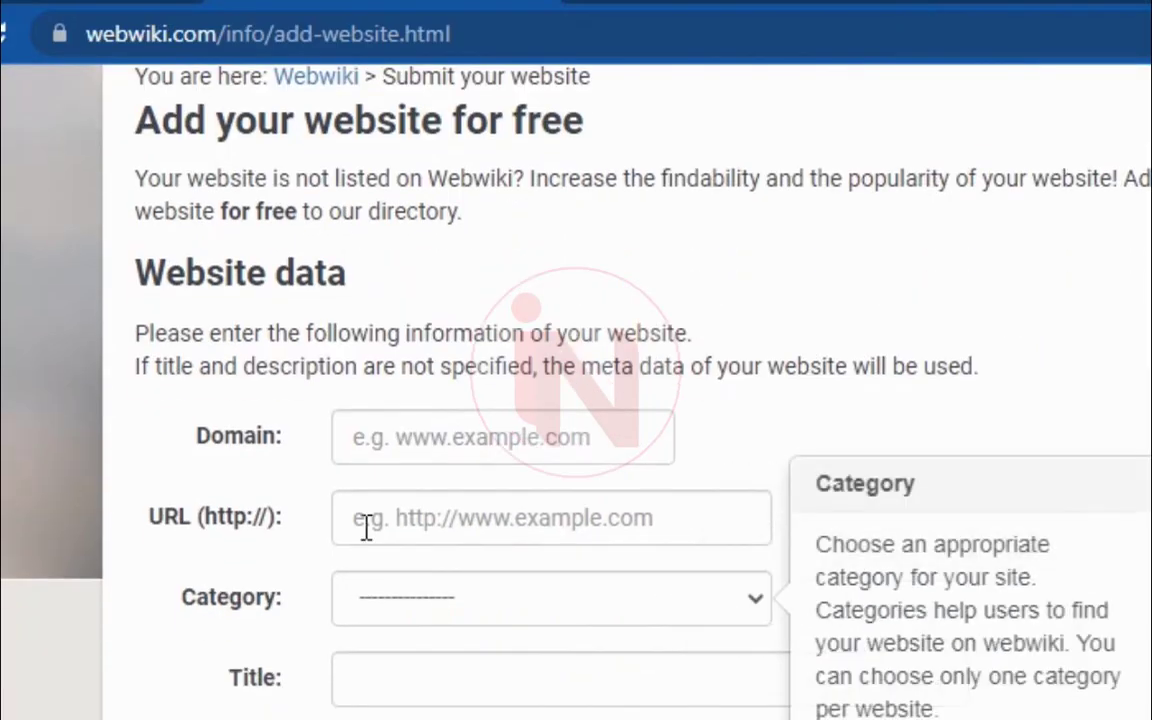
scroll(419, 517, "down", 5)
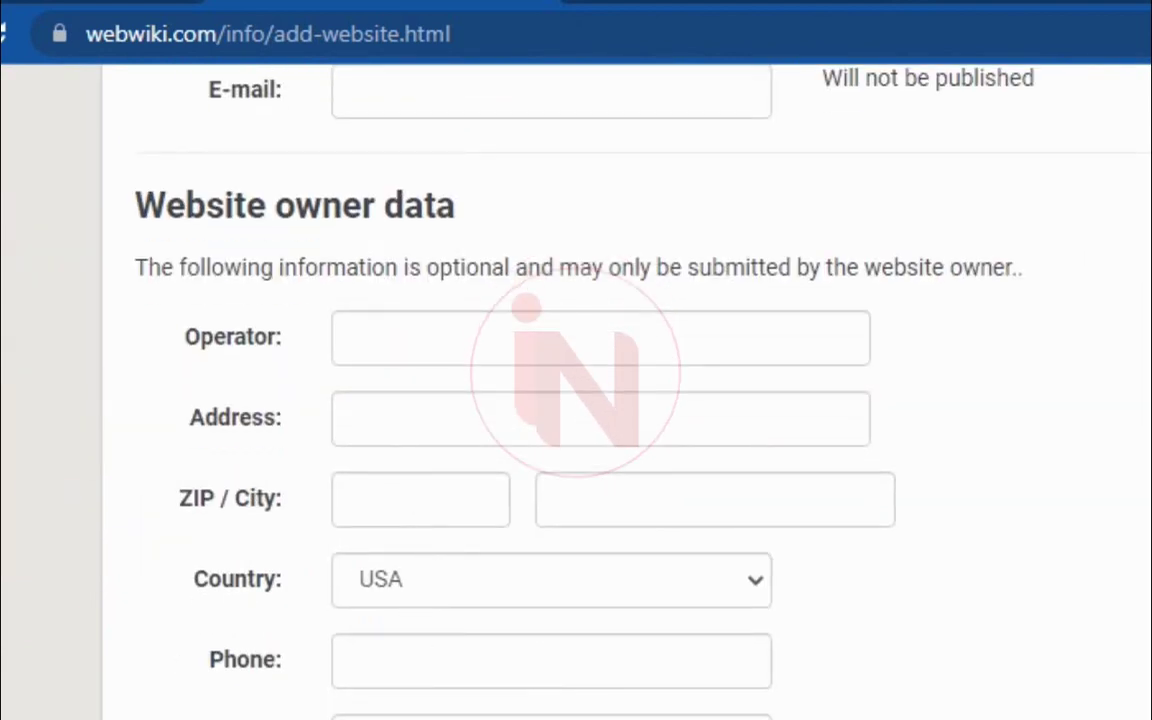
scroll(420, 600, "up", 7)
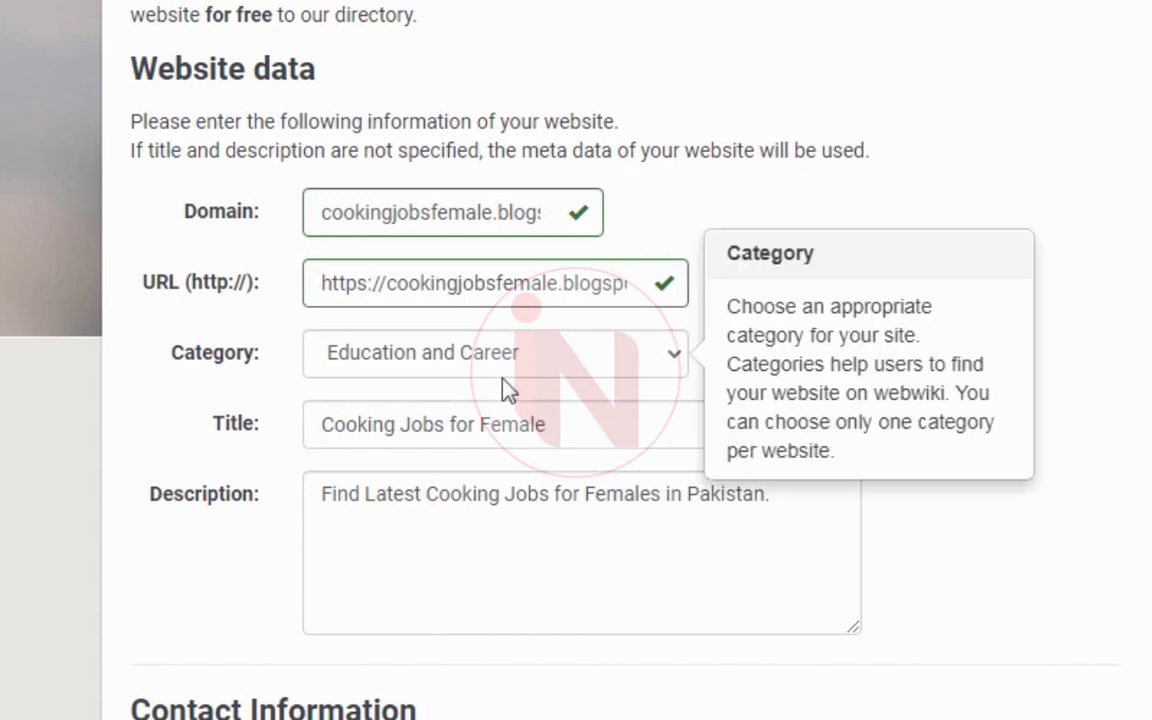
mouse_move(494, 373)
mouse_move(592, 425)
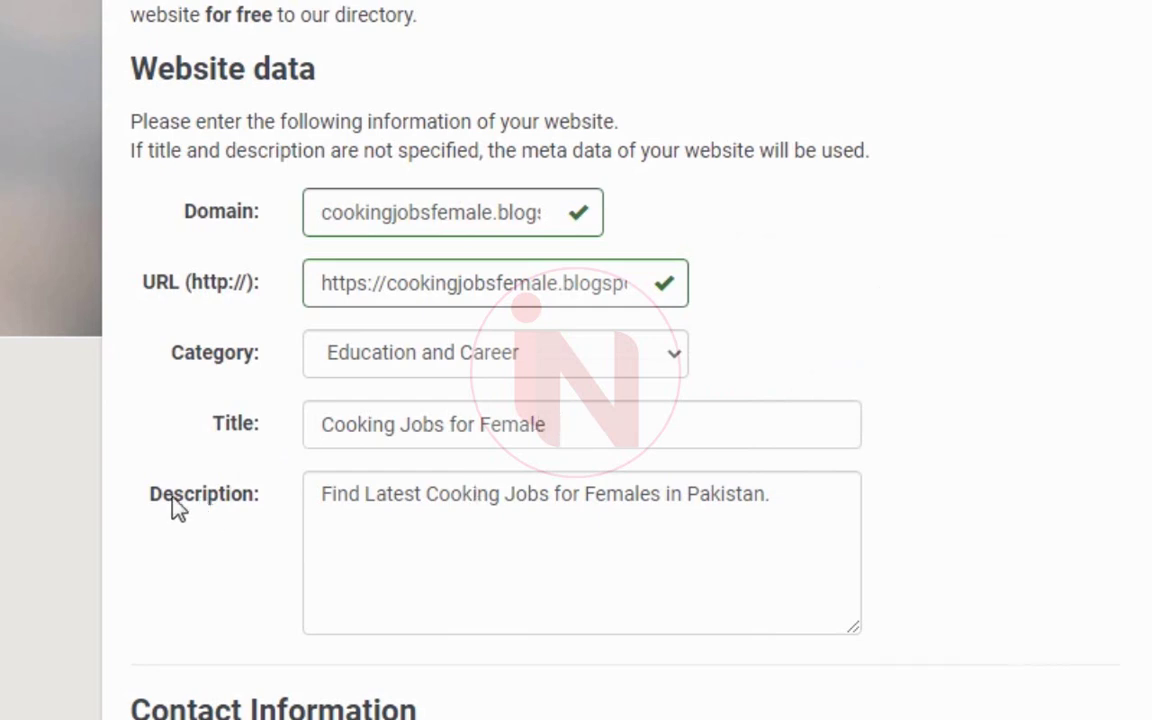
mouse_move(447, 491)
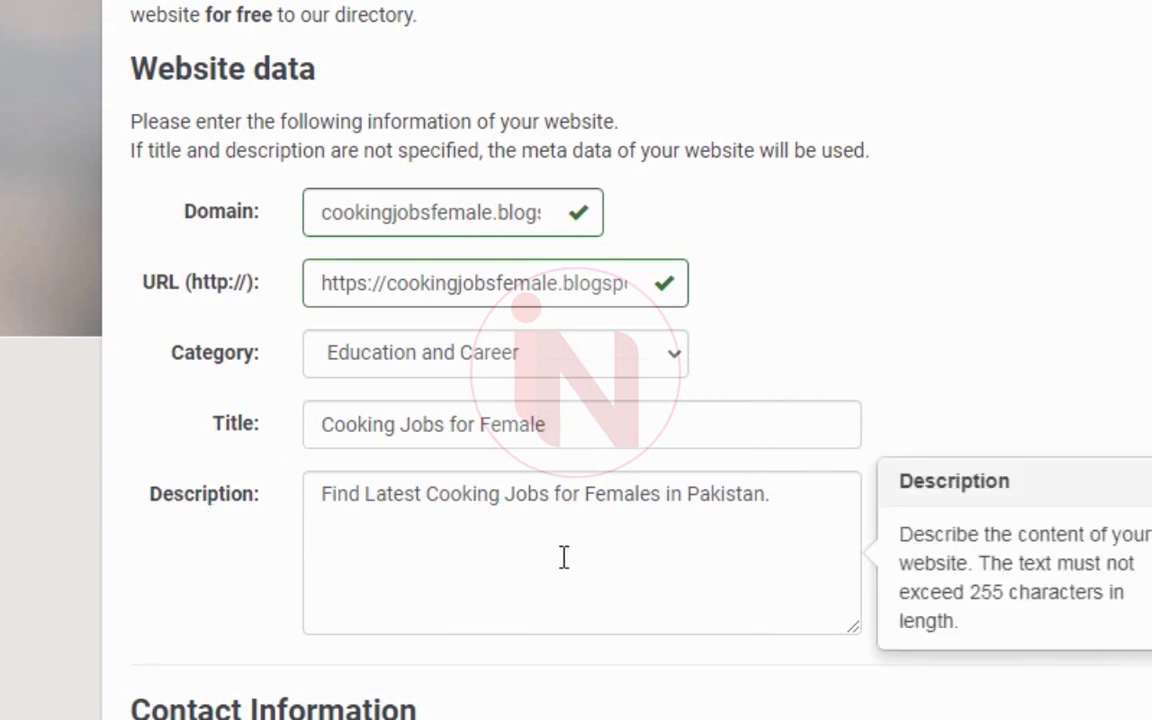
scroll(508, 490, "down", 4)
scroll(510, 480, "down", 3)
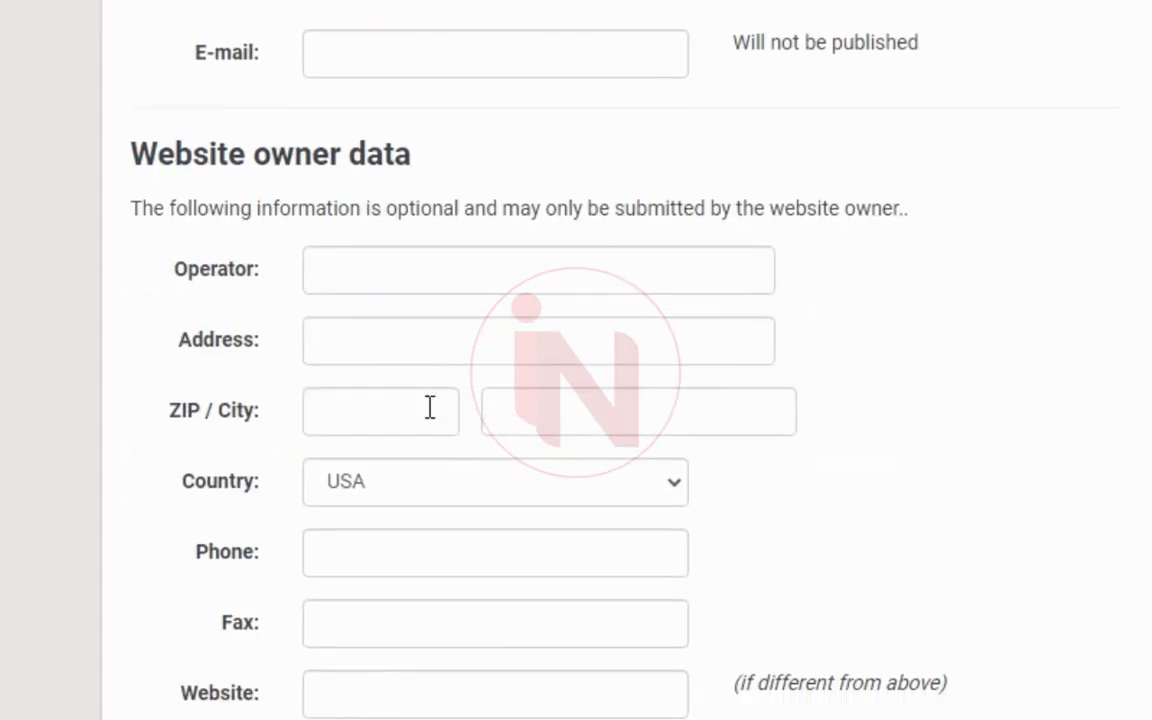
scroll(453, 418, "down", 1)
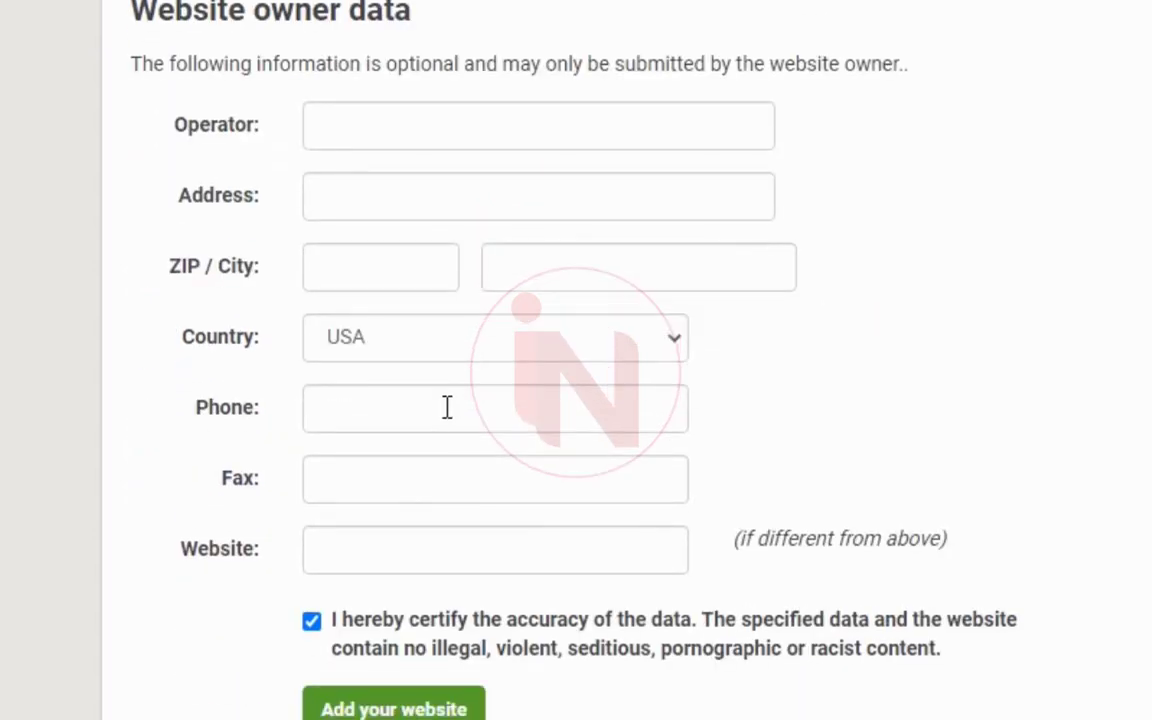
scroll(447, 407, "down", 2)
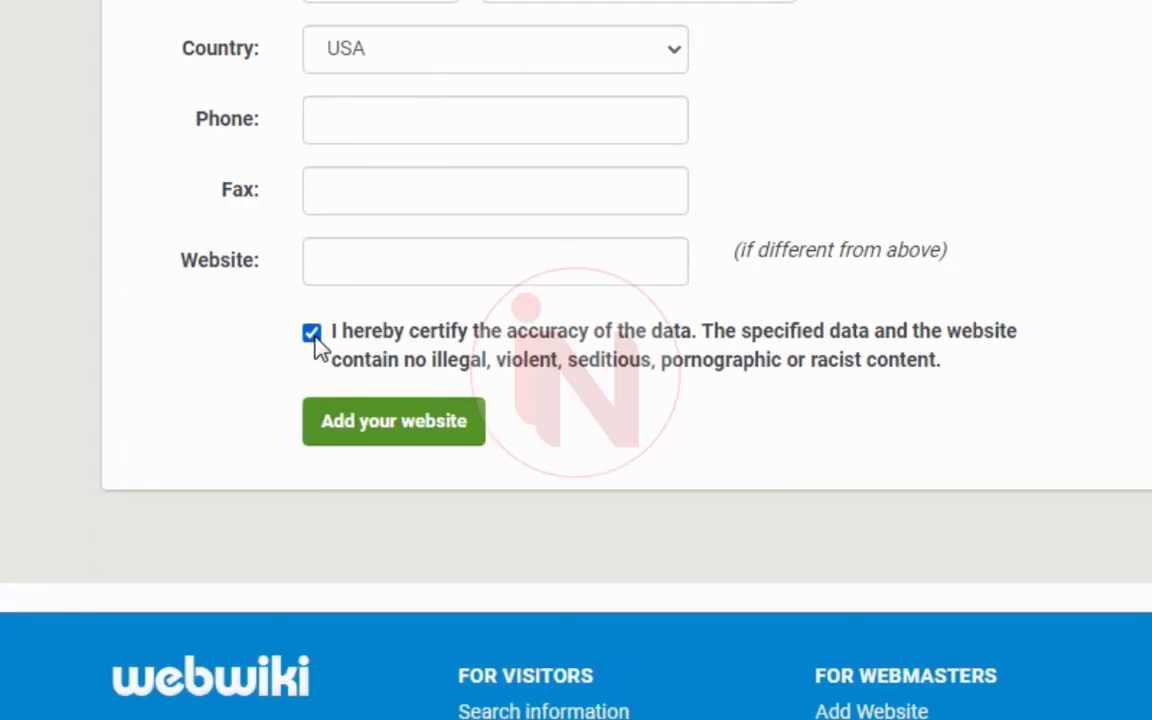
left_click(410, 430)
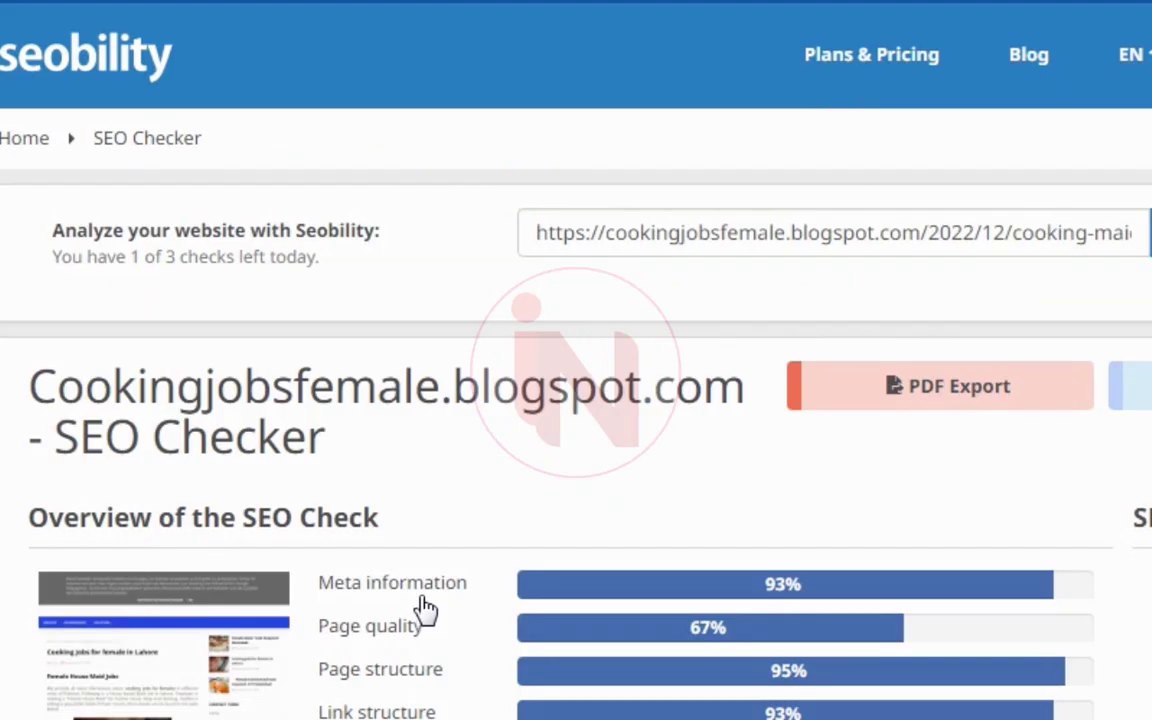
- From the SEO report, open the help article on declaring language in HTML and copy its content-language meta tag for "en"
scroll(419, 605, "down", 5)
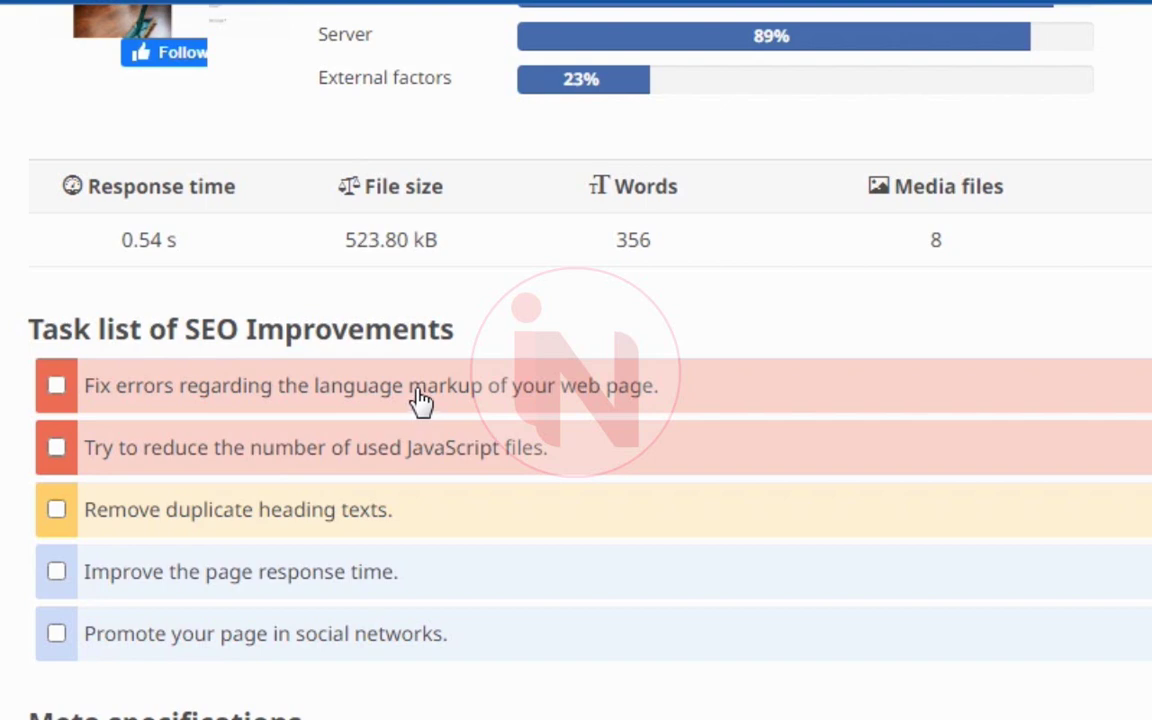
scroll(333, 393, "down", 10)
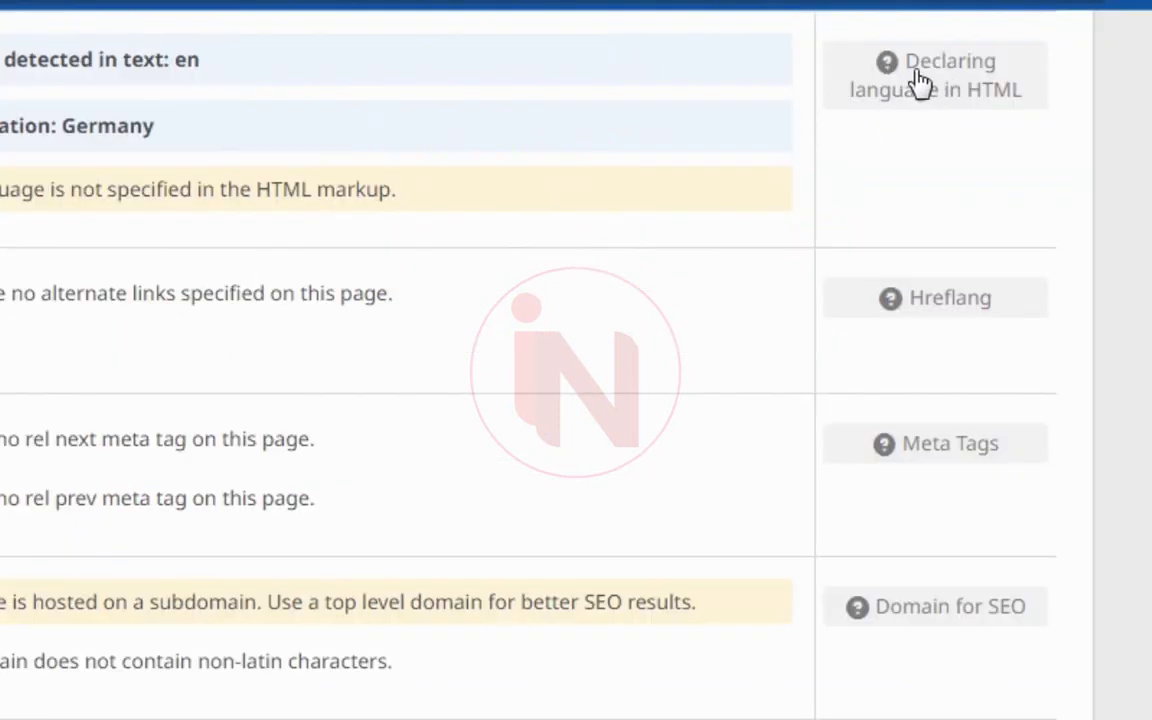
left_click(912, 90)
left_click(264, 508)
scroll(264, 497, "down", 8)
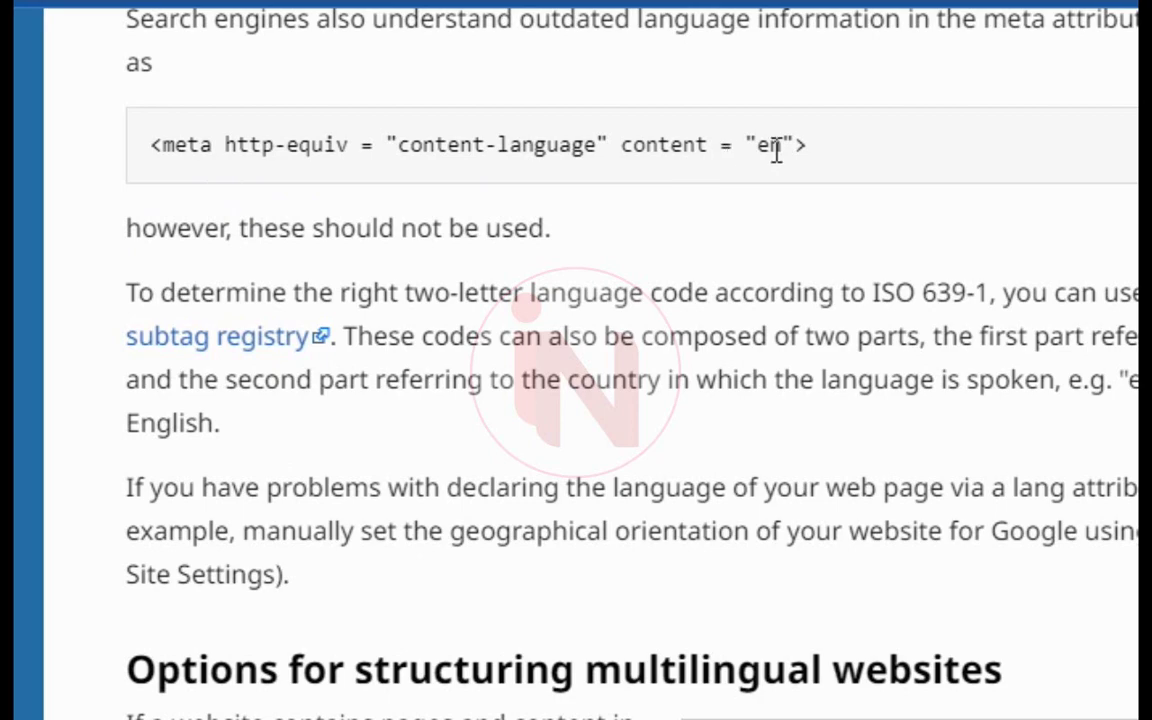
left_click_drag(810, 148, 147, 157)
key("ctrl+c")
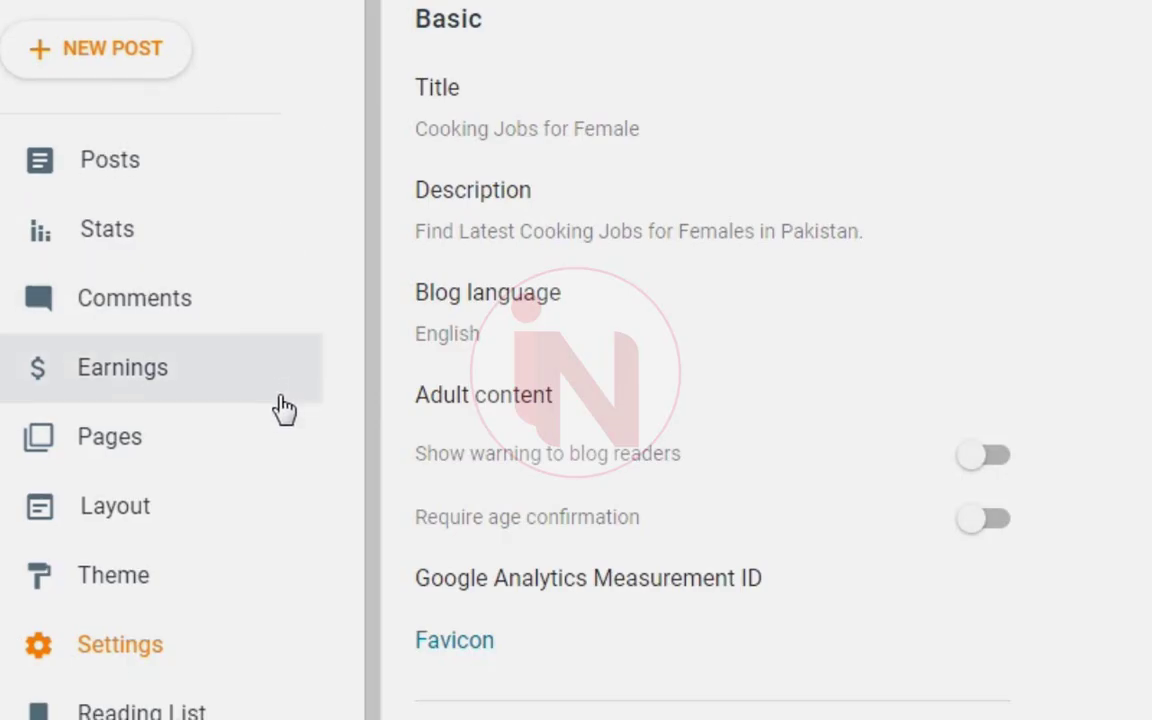
- Switch to Blogger and open the blog theme's HTML for editing
scroll(278, 406, "down", 1)
left_click(142, 483)
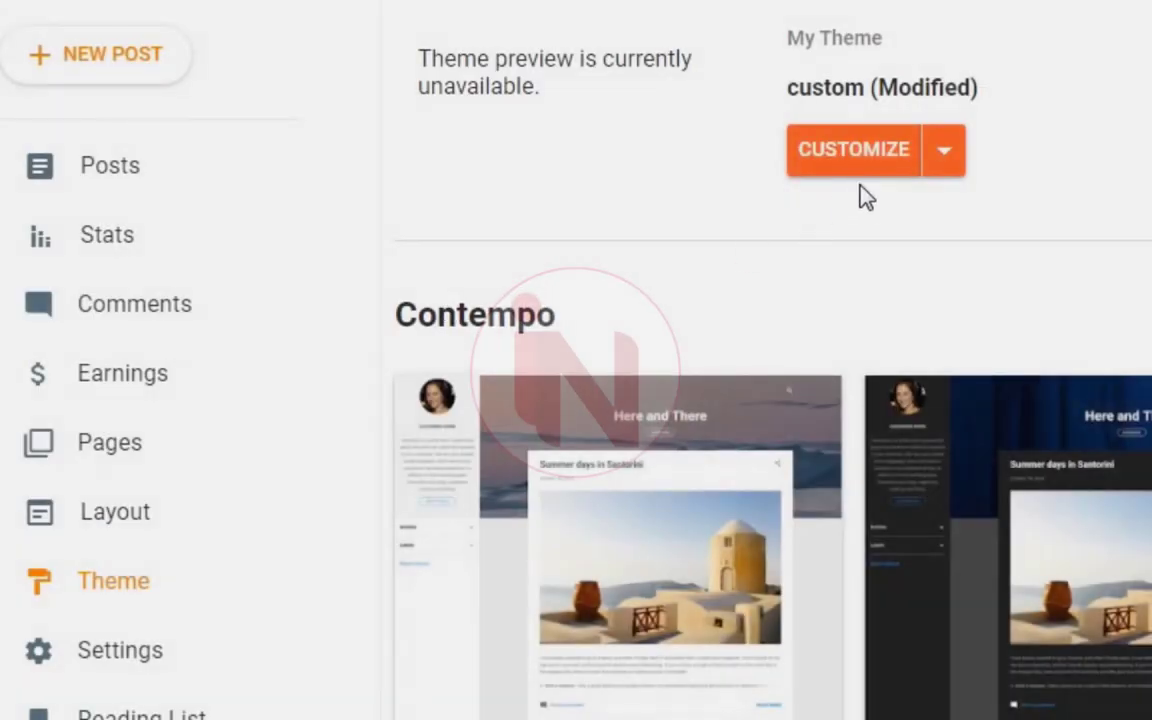
left_click(944, 165)
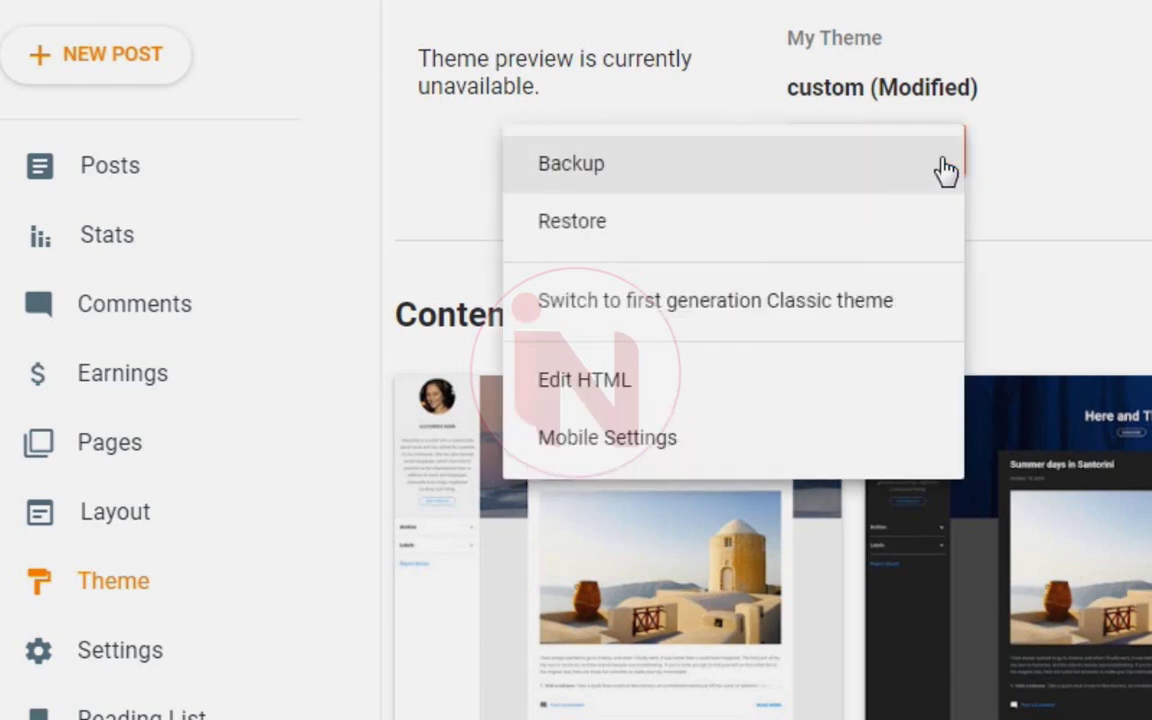
left_click(628, 388)
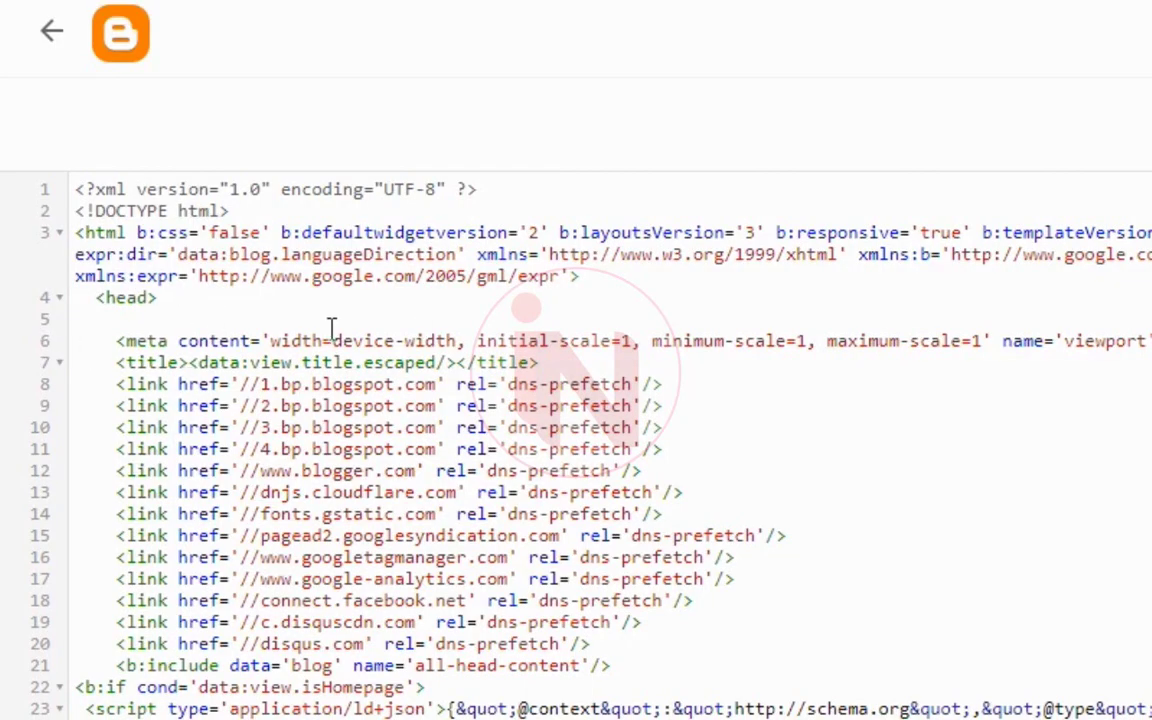
- Insert <meta http-equiv = "content-language" content = "en"></meta> directly below the <head> tag in the theme code and save the theme
left_click_drag(80, 297, 160, 299)
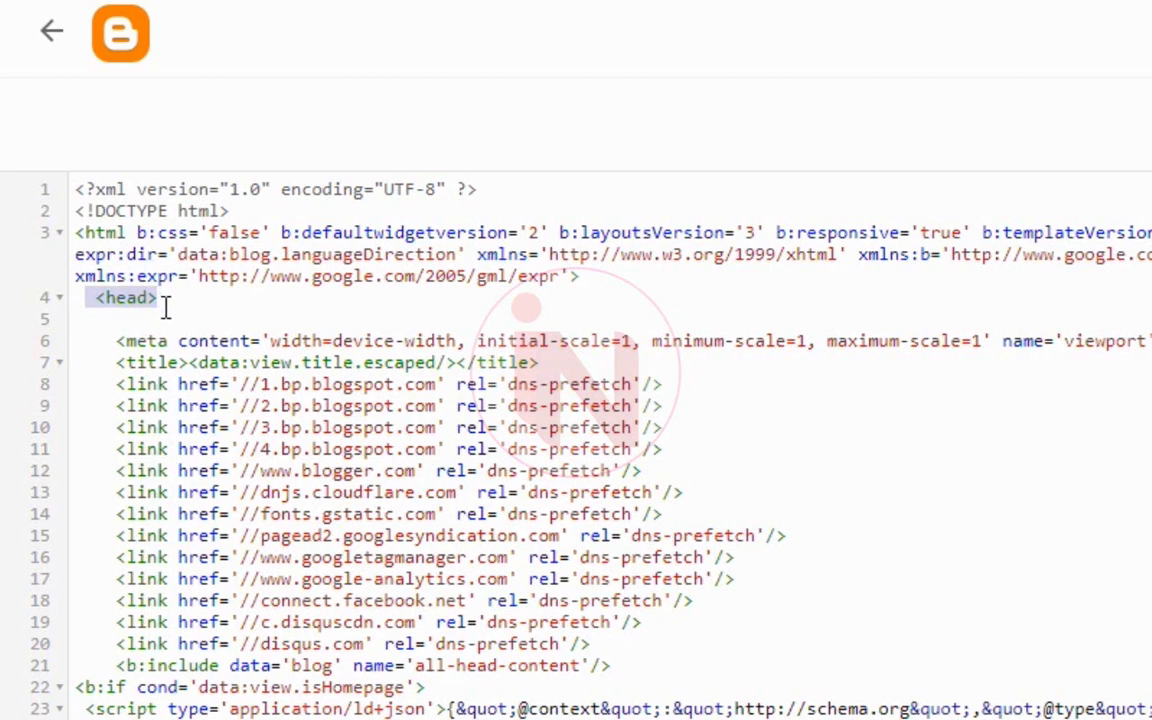
left_click(166, 308)
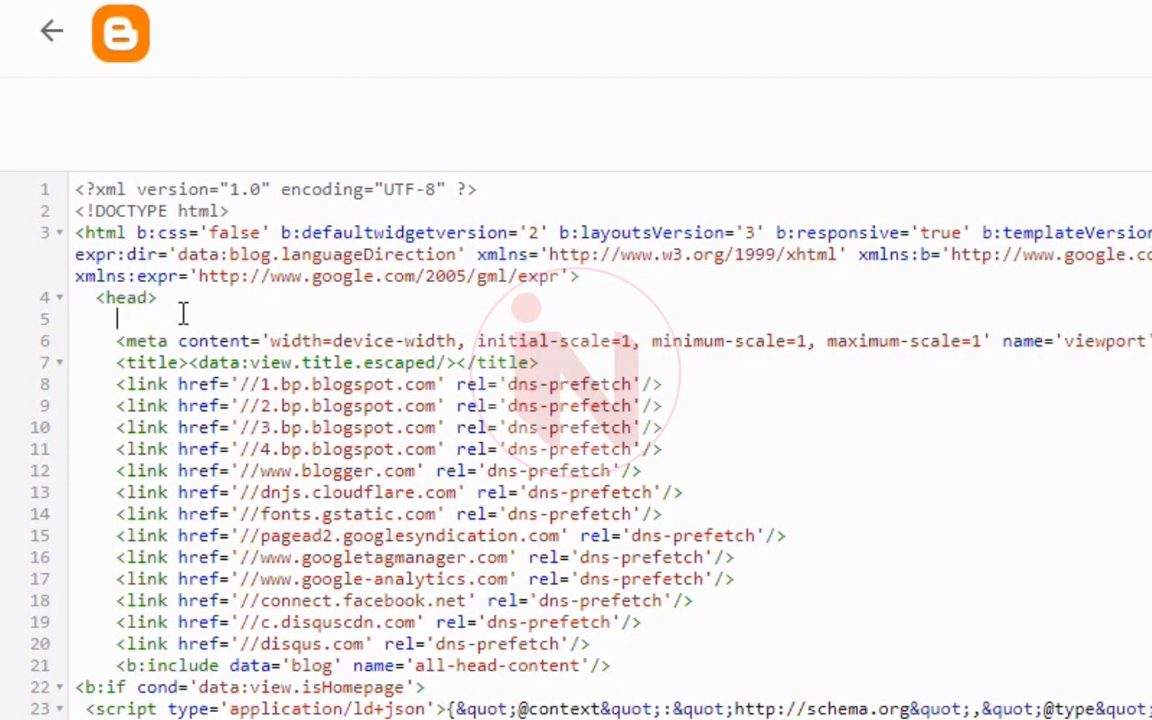
key("ctrl+f")
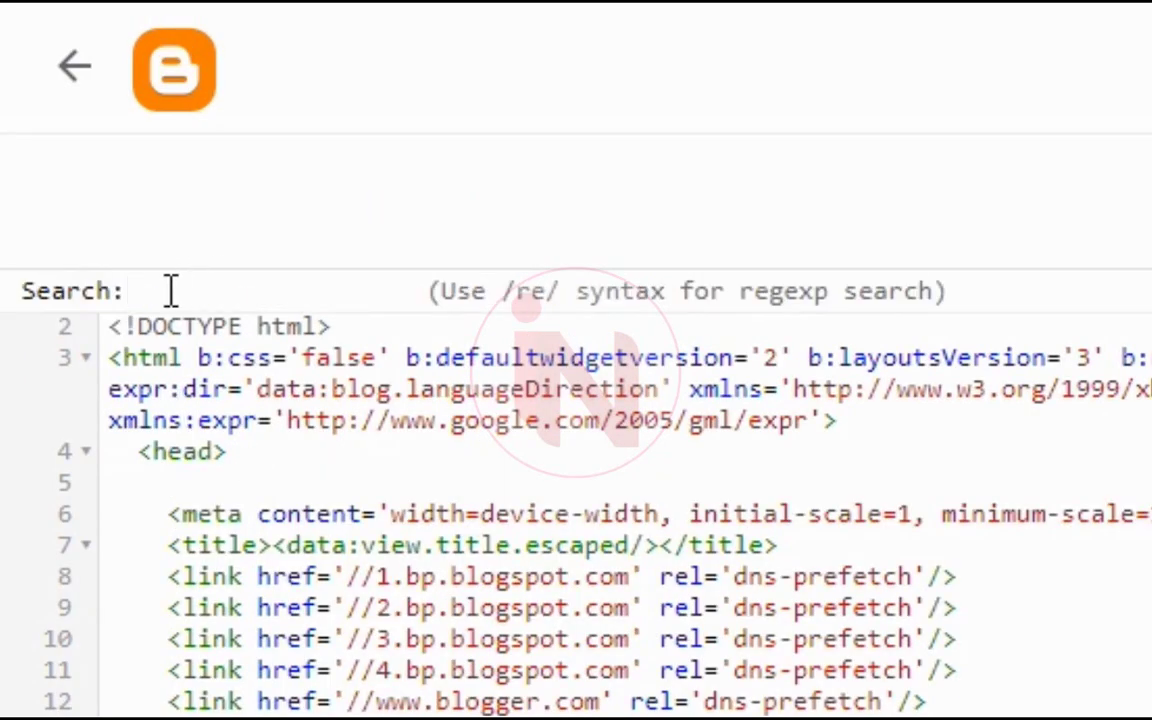
type("<head>")
key("Return")
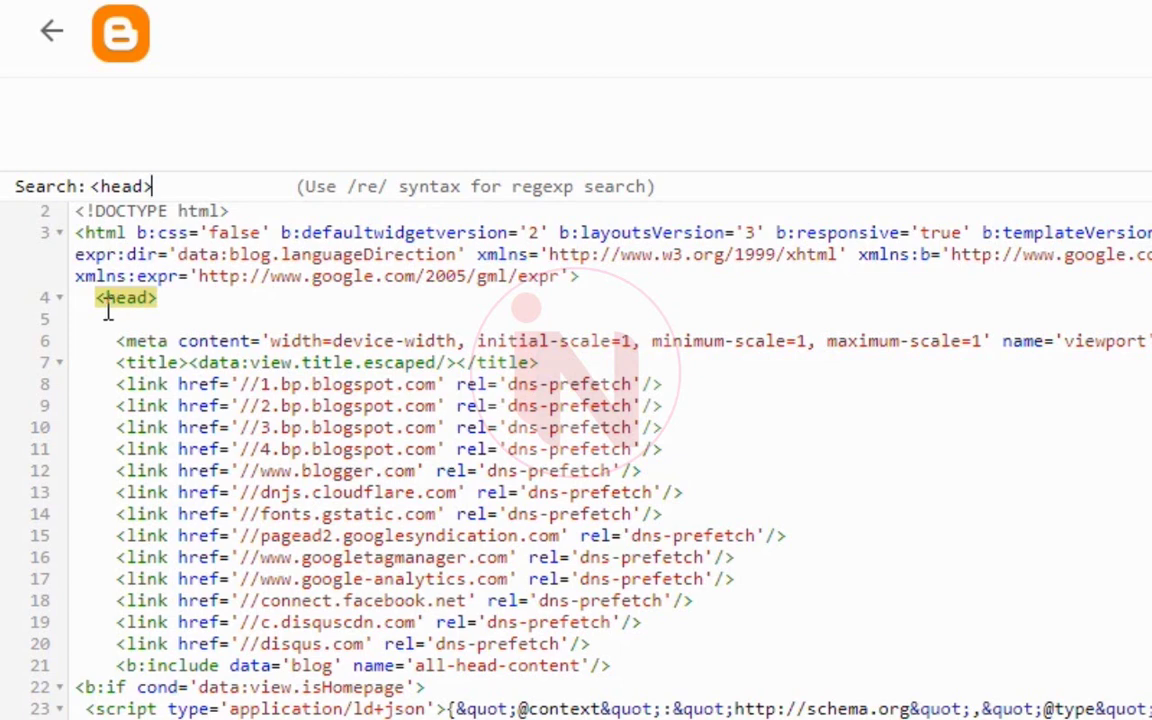
left_click(161, 317)
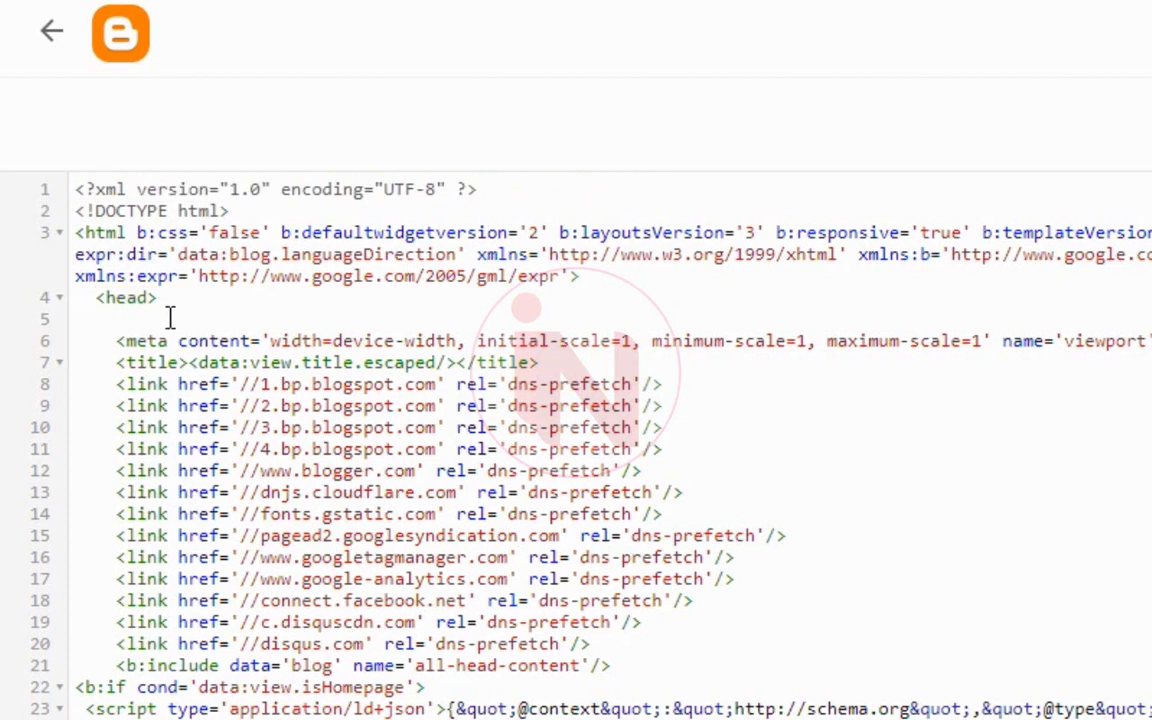
key("ctrl+v")
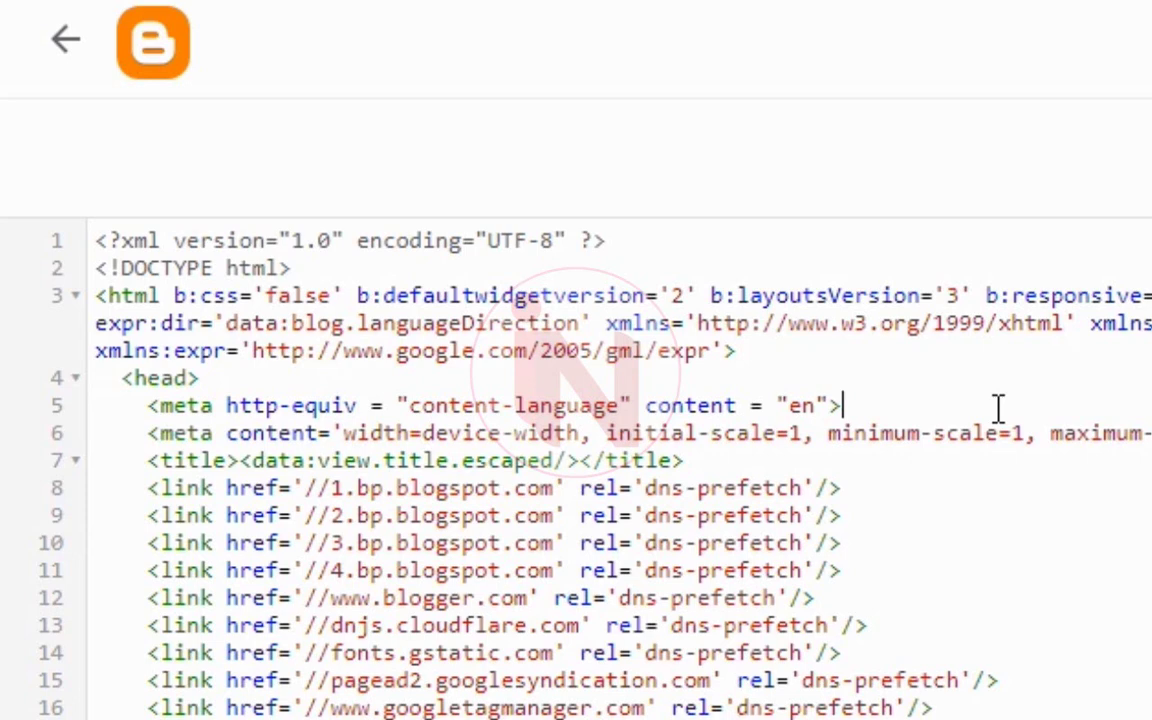
type("</")
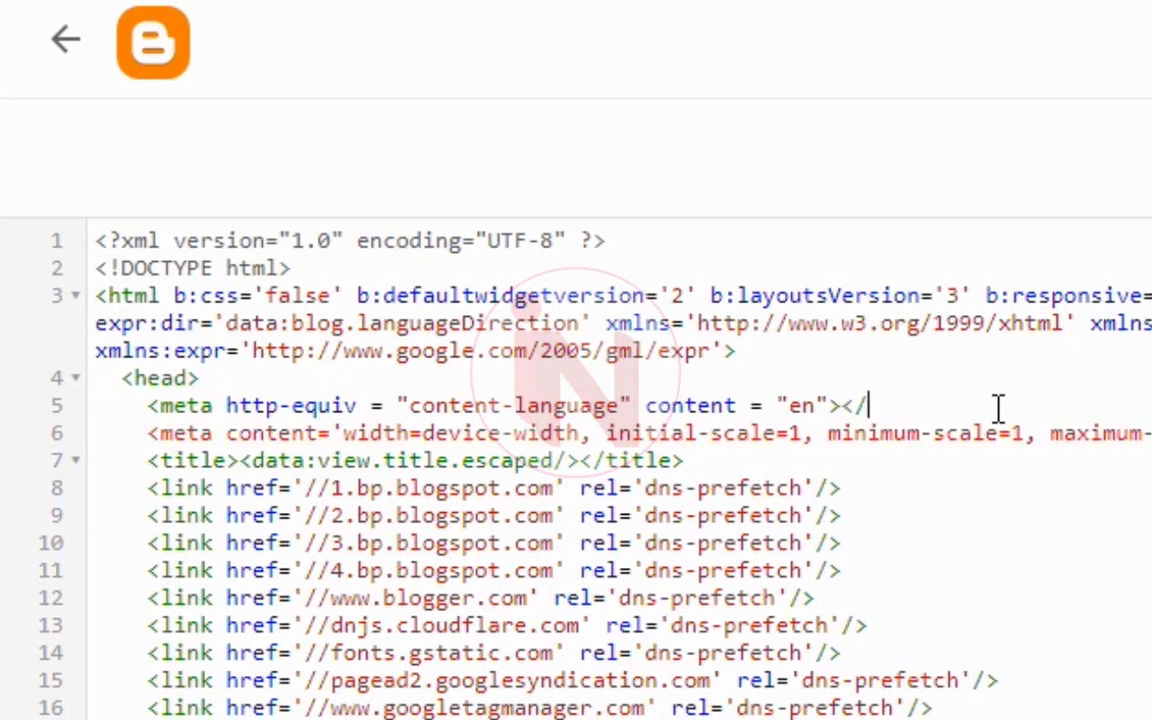
type("meta>")
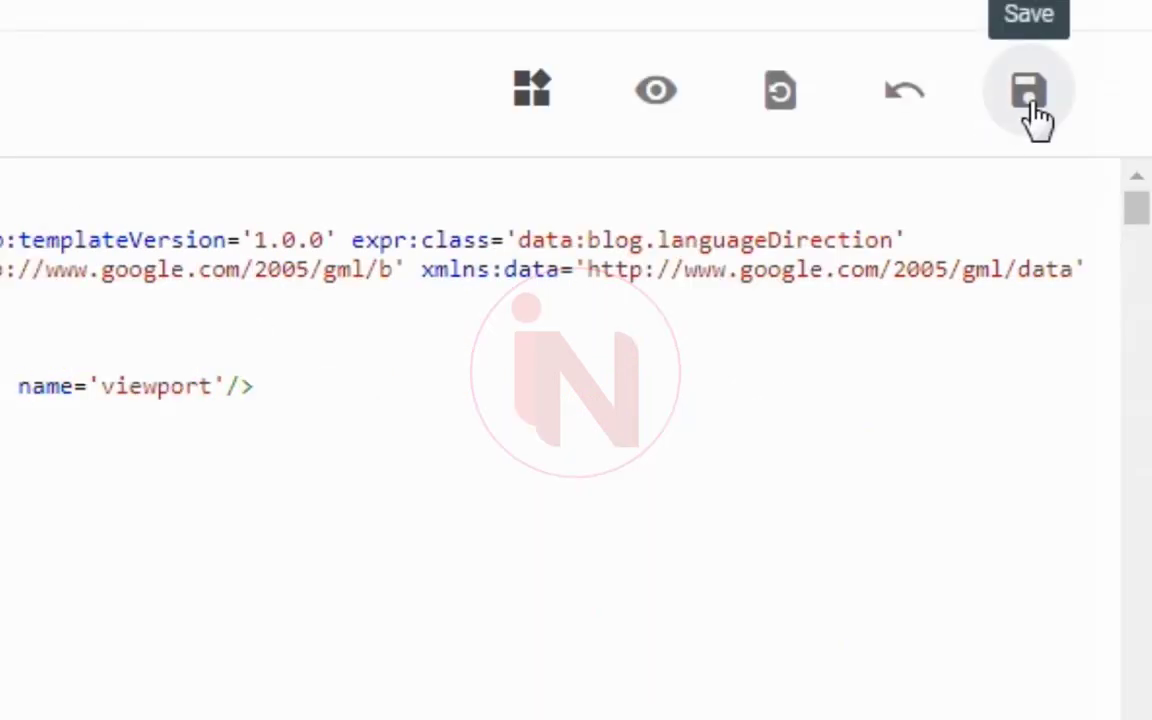
left_click(1033, 113)
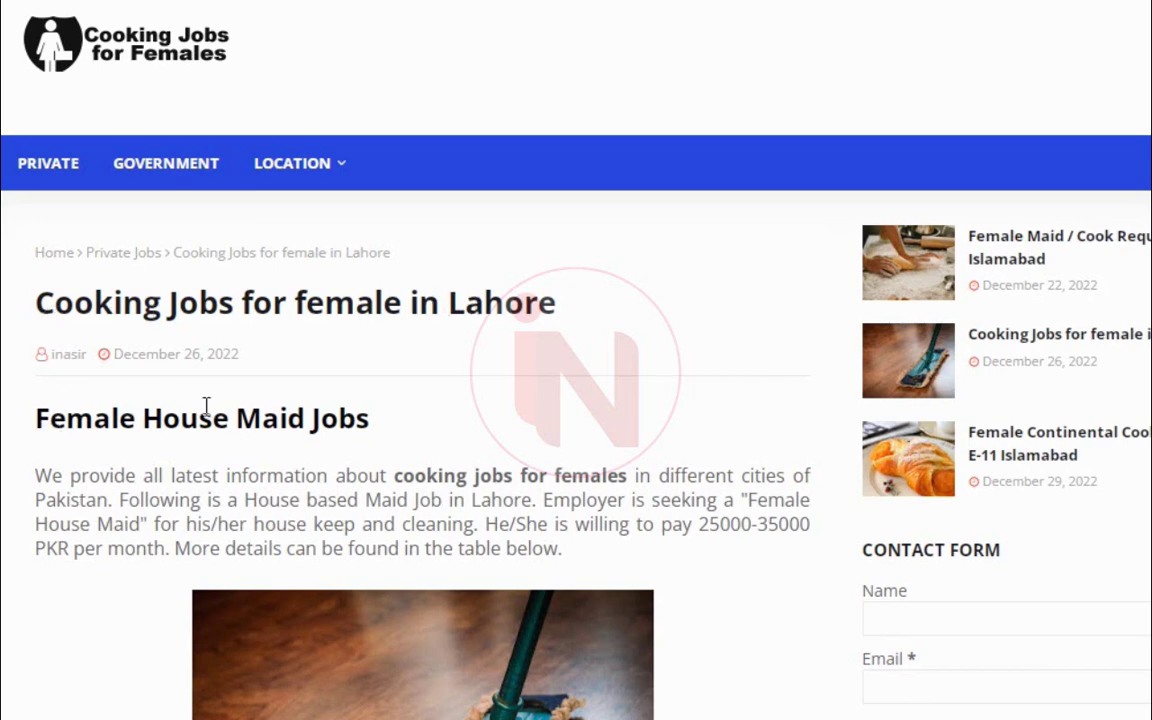
- Review the headings of the blog post "Cooking Jobs for female in Lahore" from its title down to the related posts
scroll(206, 405, "down", 6)
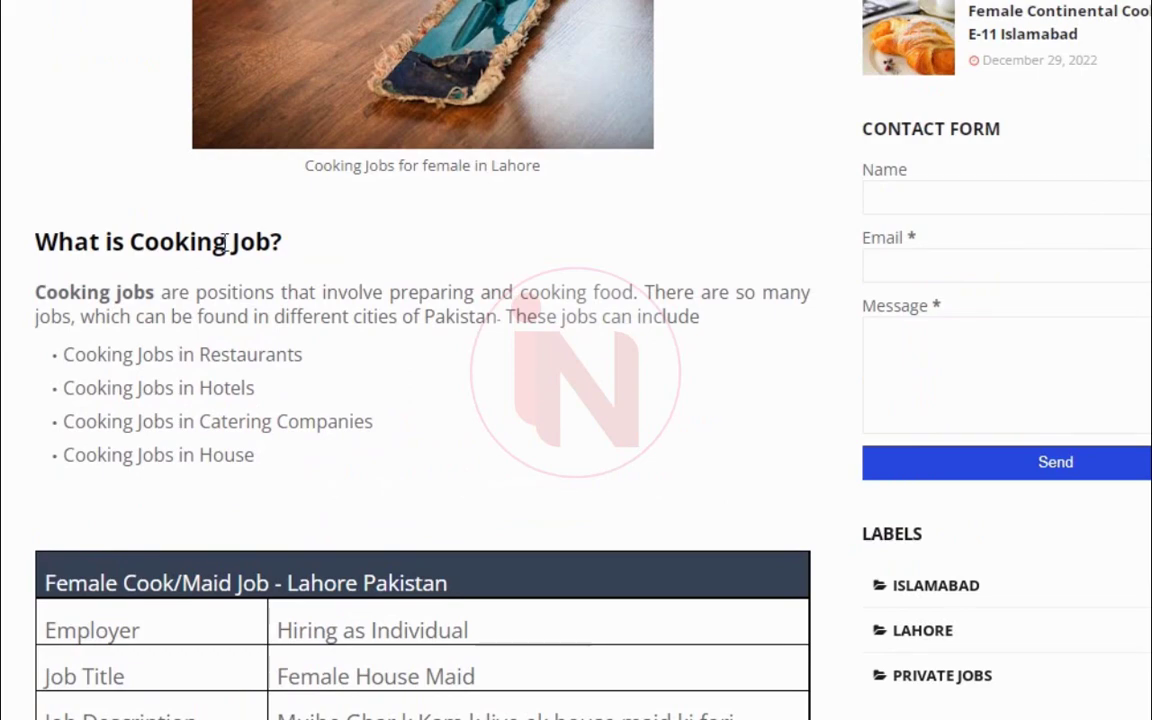
scroll(147, 301, "down", 10)
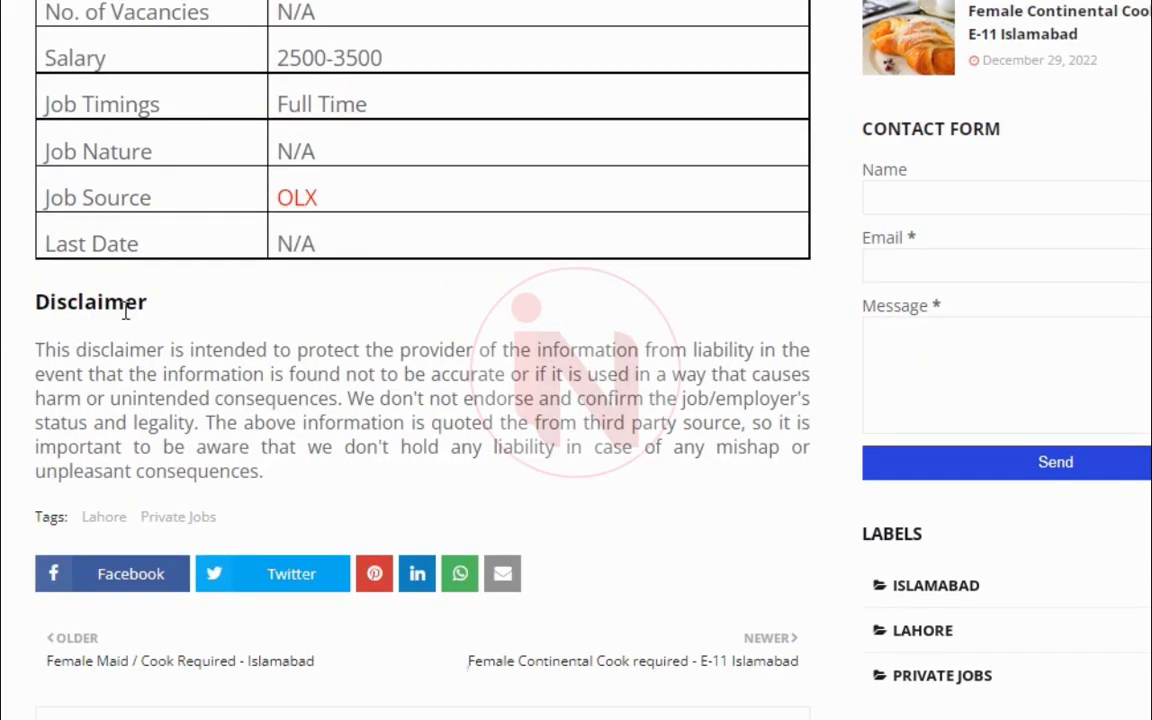
scroll(226, 330, "up", 10)
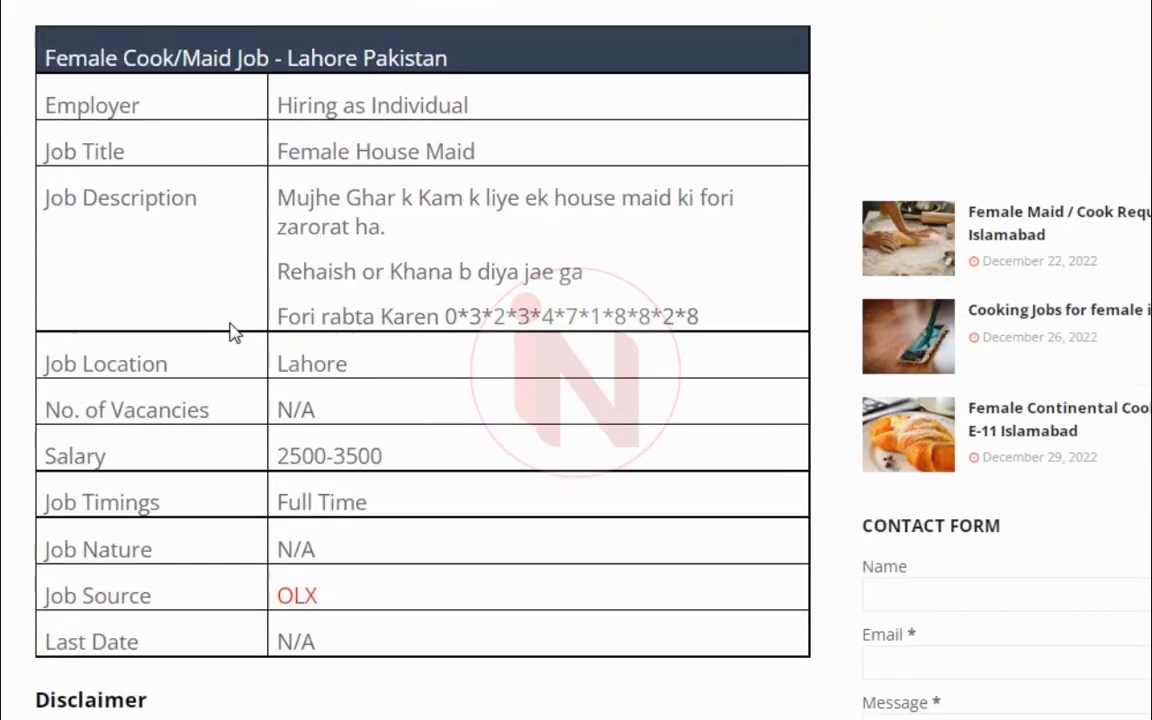
scroll(229, 327, "up", 4)
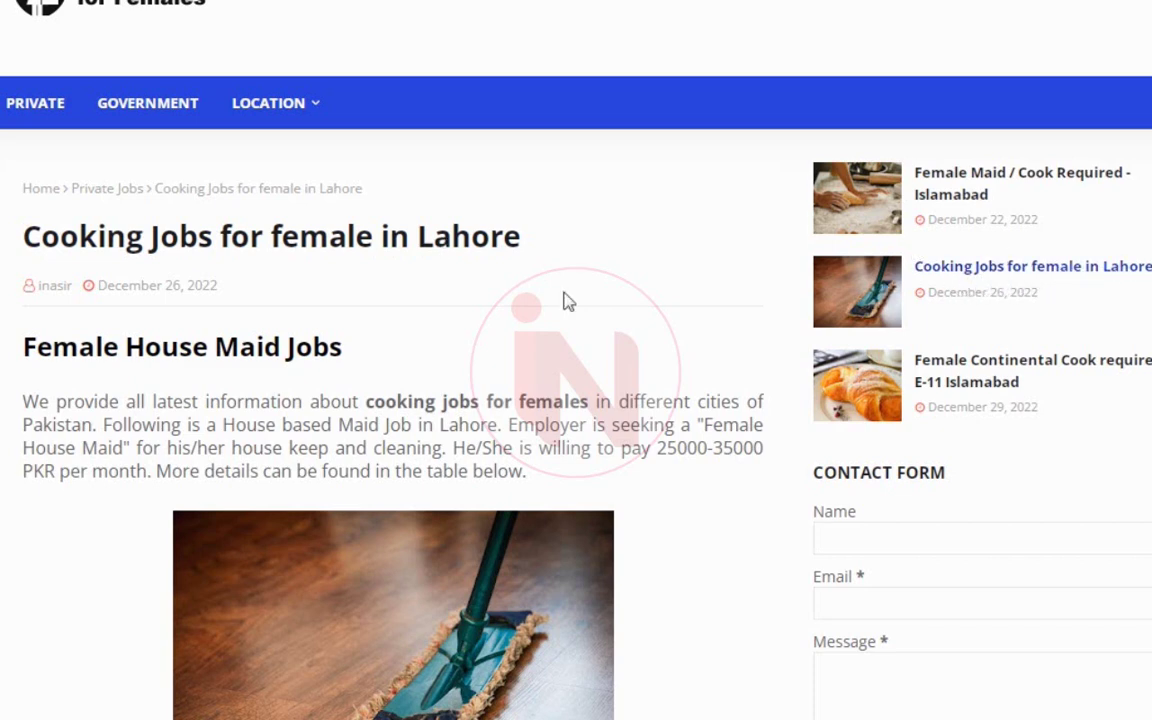
scroll(296, 216, "down", 20)
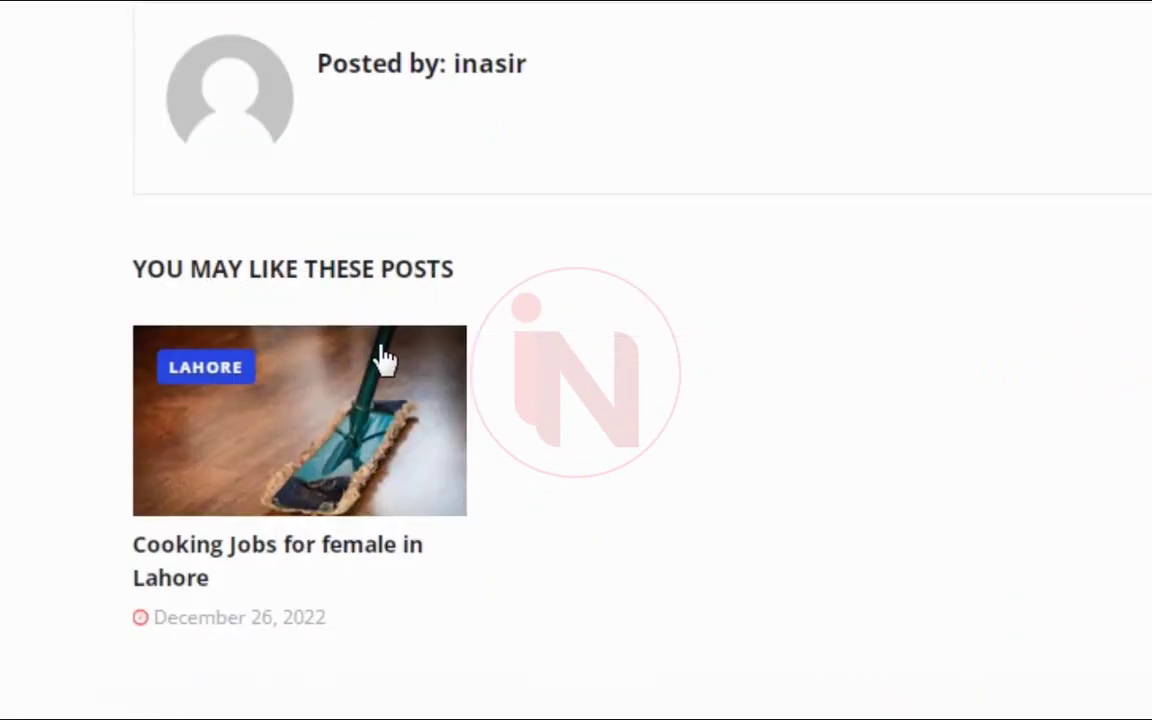
- In the blog's layout, turn off the Popular Posts widget in Sidebar Right (A) and save its configuration
scroll(340, 338, "down", 3)
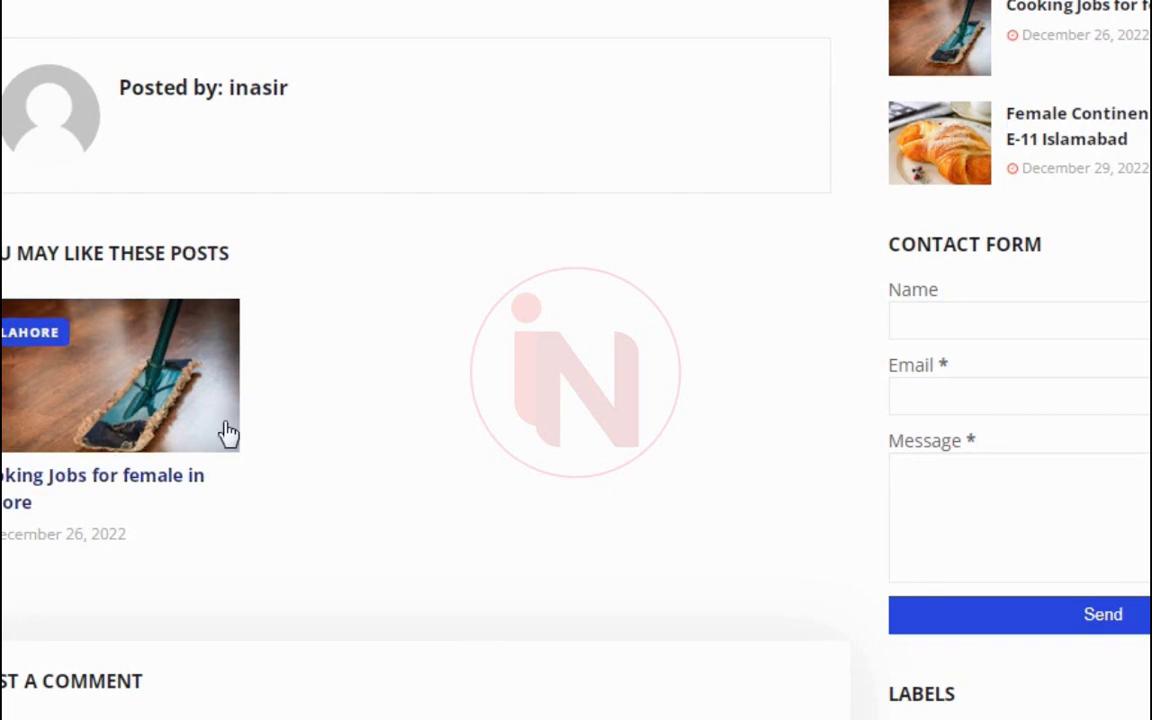
scroll(537, 368, "up", 10)
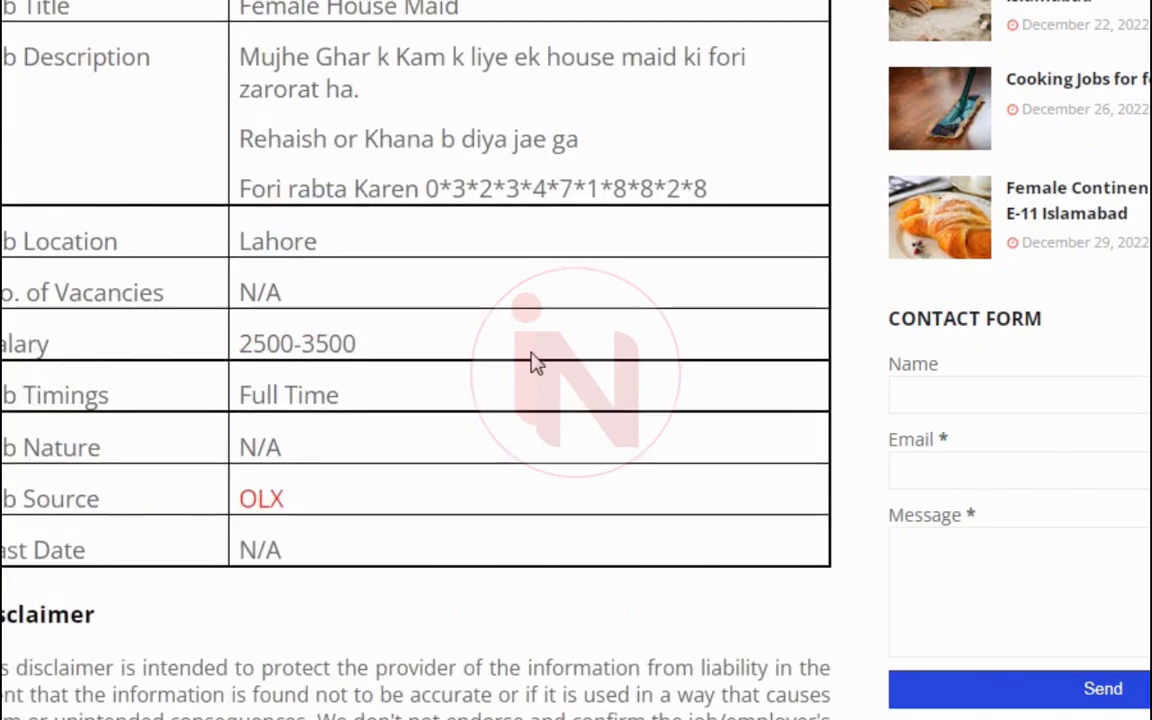
scroll(600, 330, "up", 2)
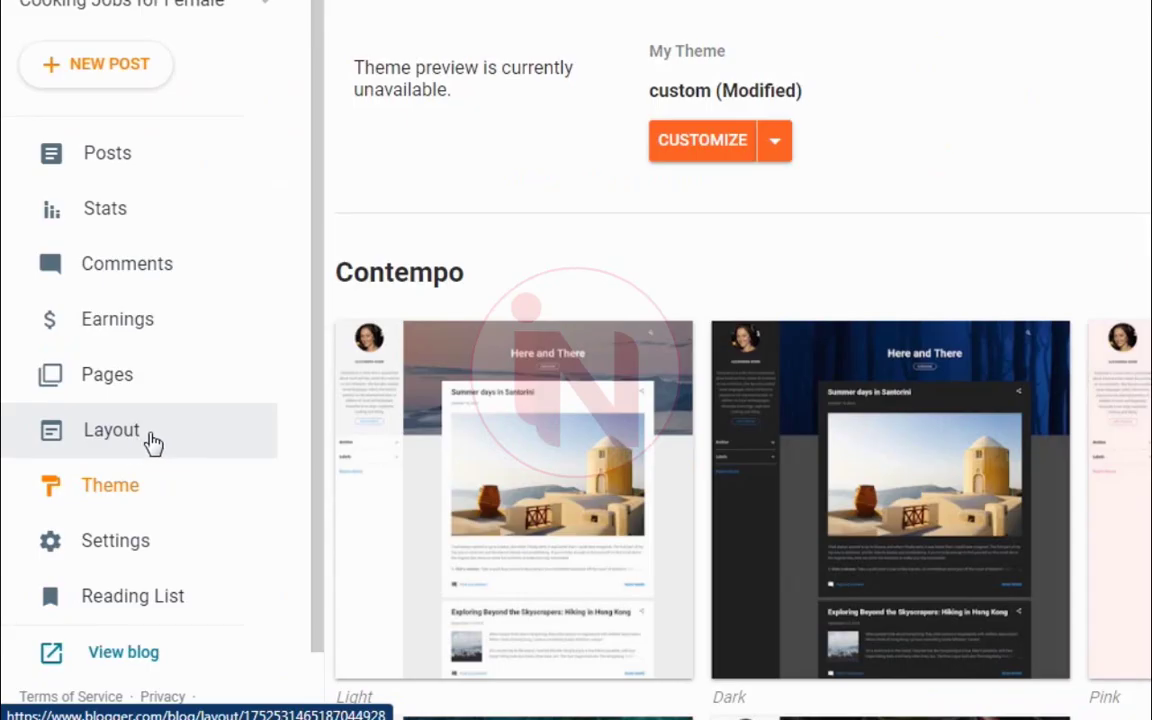
left_click(114, 446)
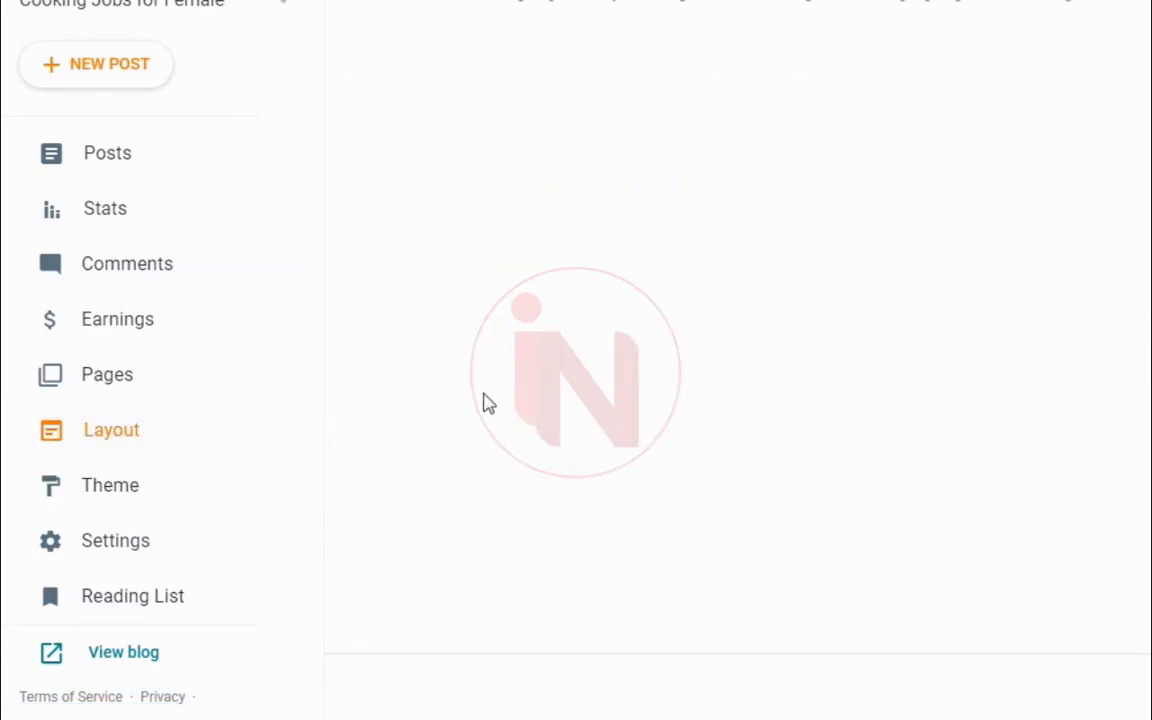
scroll(1061, 260, "down", 10)
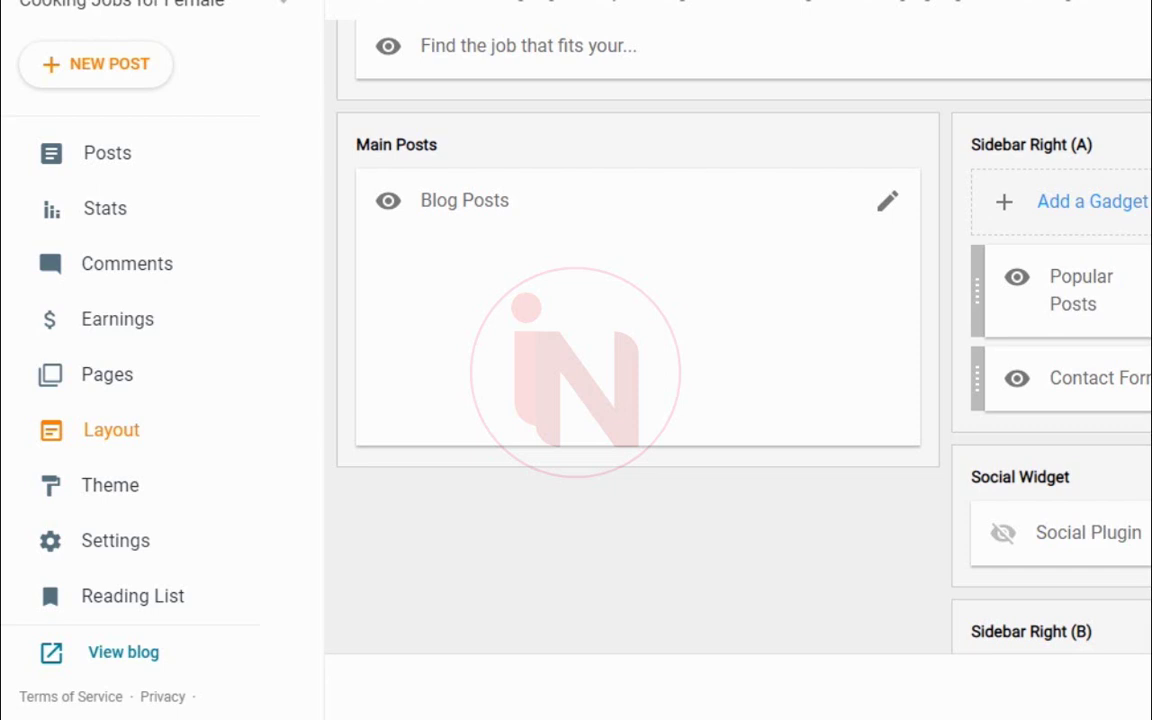
left_click(1140, 288)
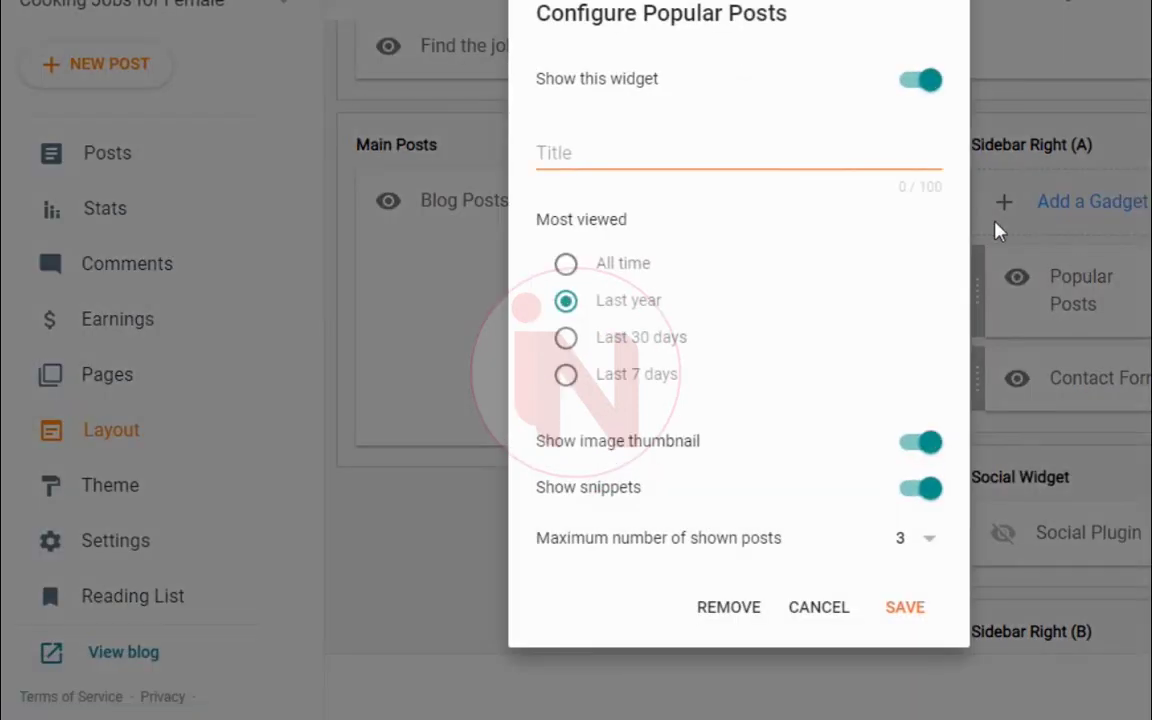
left_click(926, 82)
left_click(913, 610)
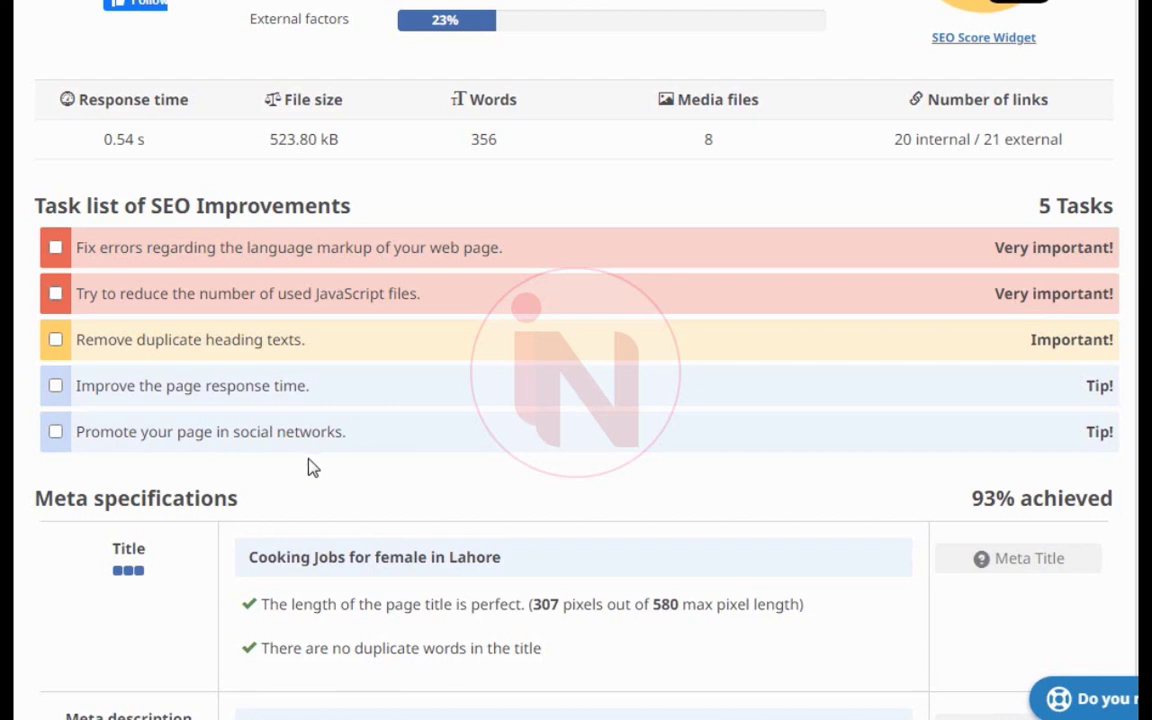
- Examine the post's SEO report from the improvement tasks through meta specifications and page quality, including content length, mobile optimization and overall score
scroll(310, 468, "down", 2)
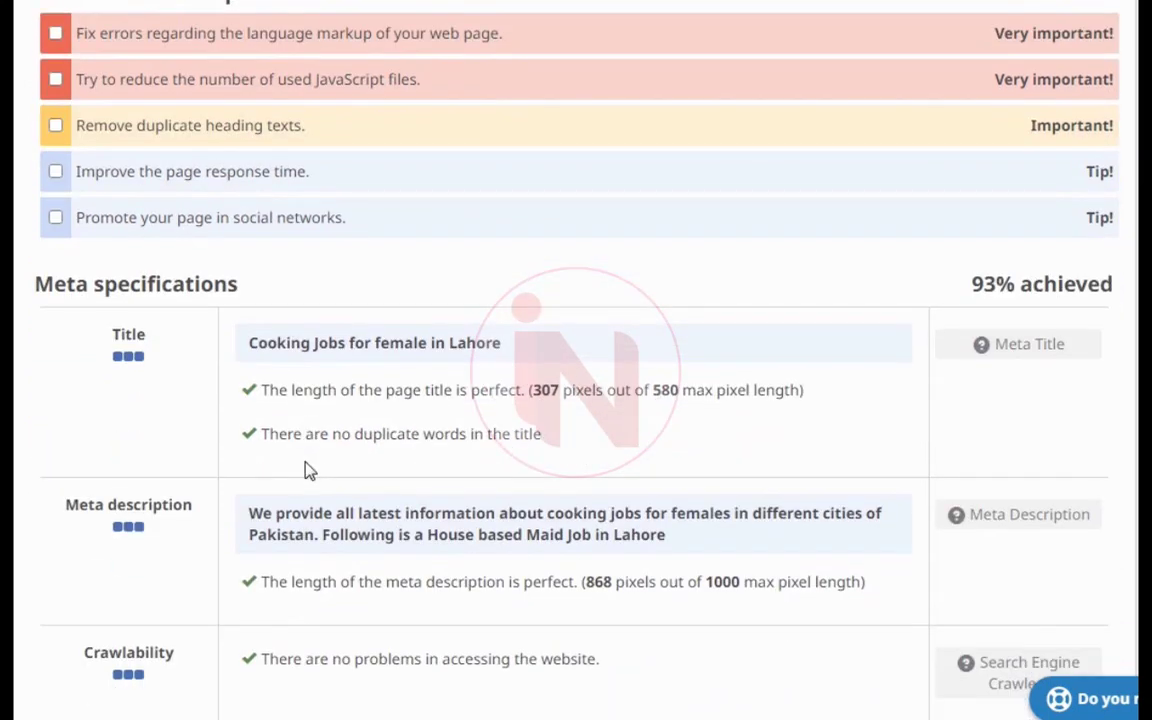
scroll(305, 466, "down", 1)
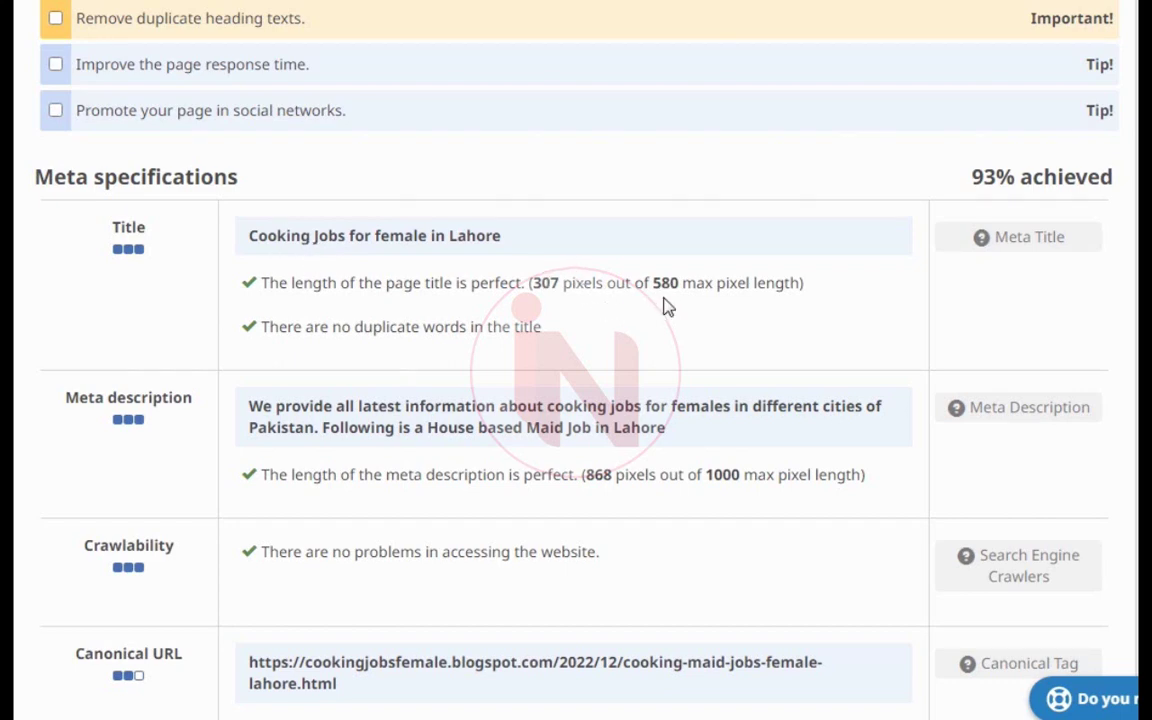
scroll(198, 334, "down", 1)
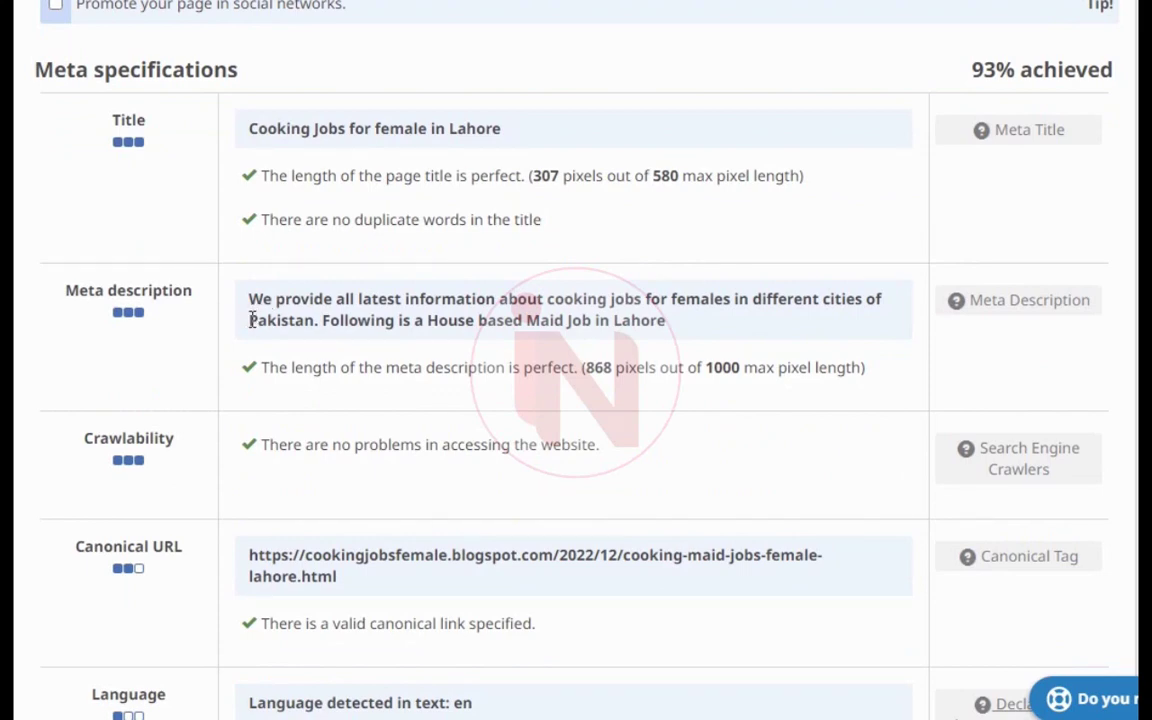
scroll(298, 310, "down", 10)
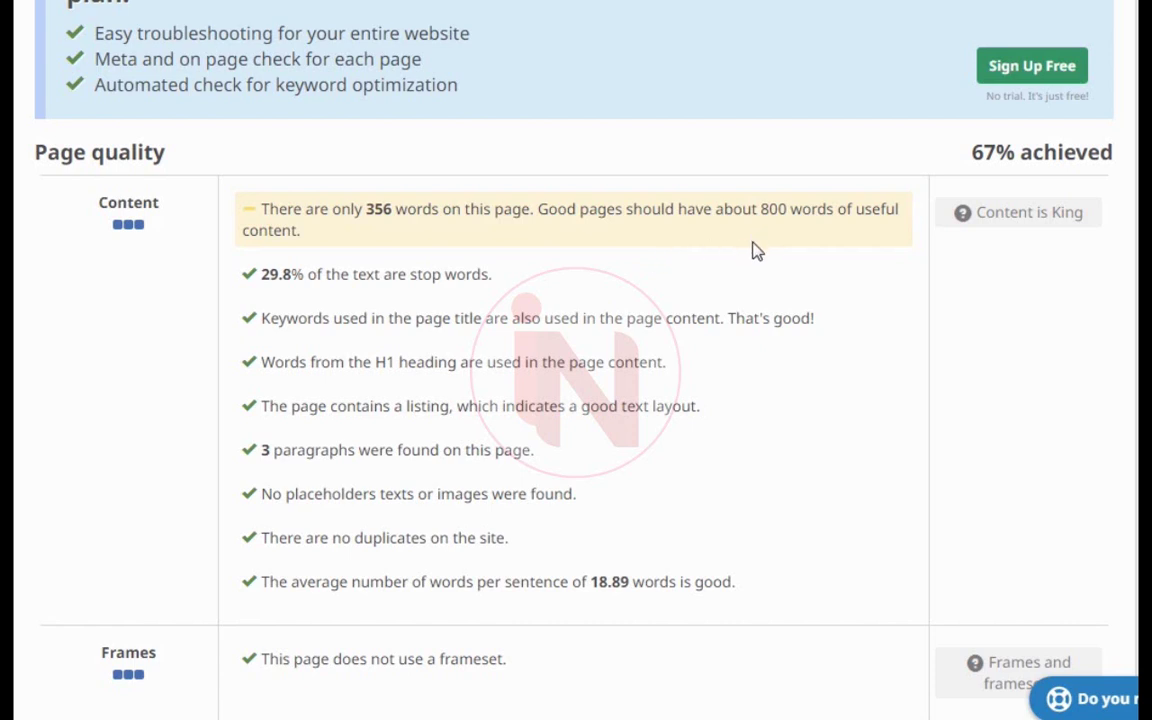
scroll(255, 290, "down", 10)
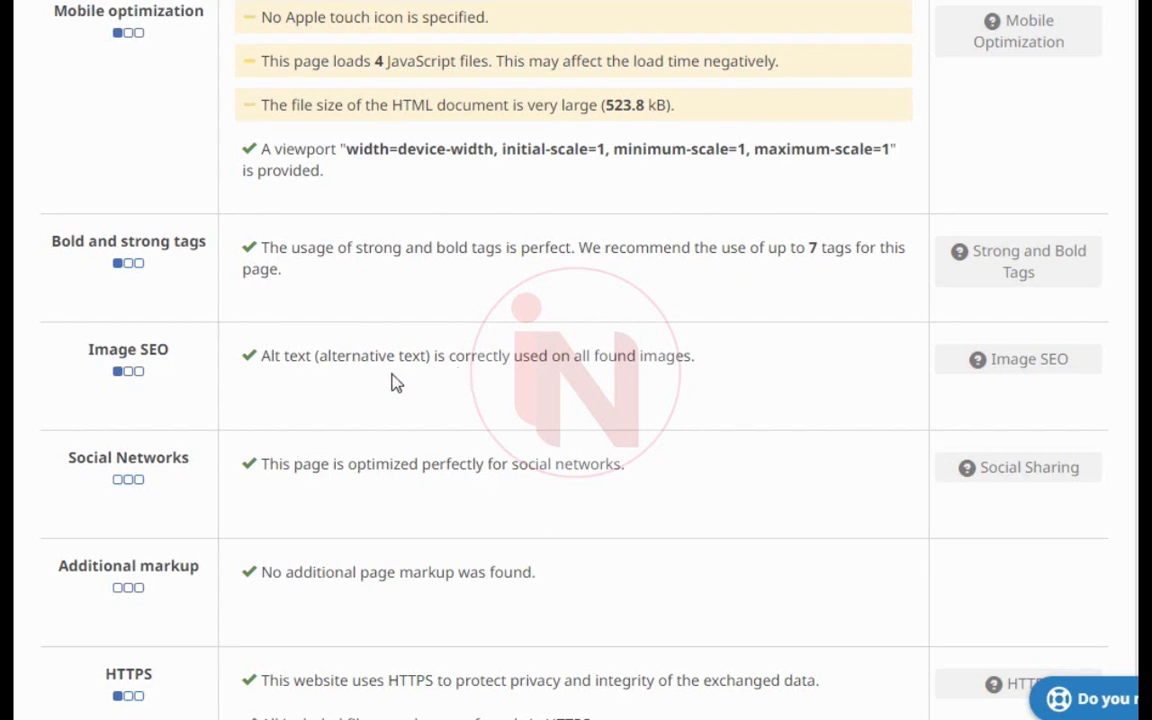
scroll(392, 382, "up", 10)
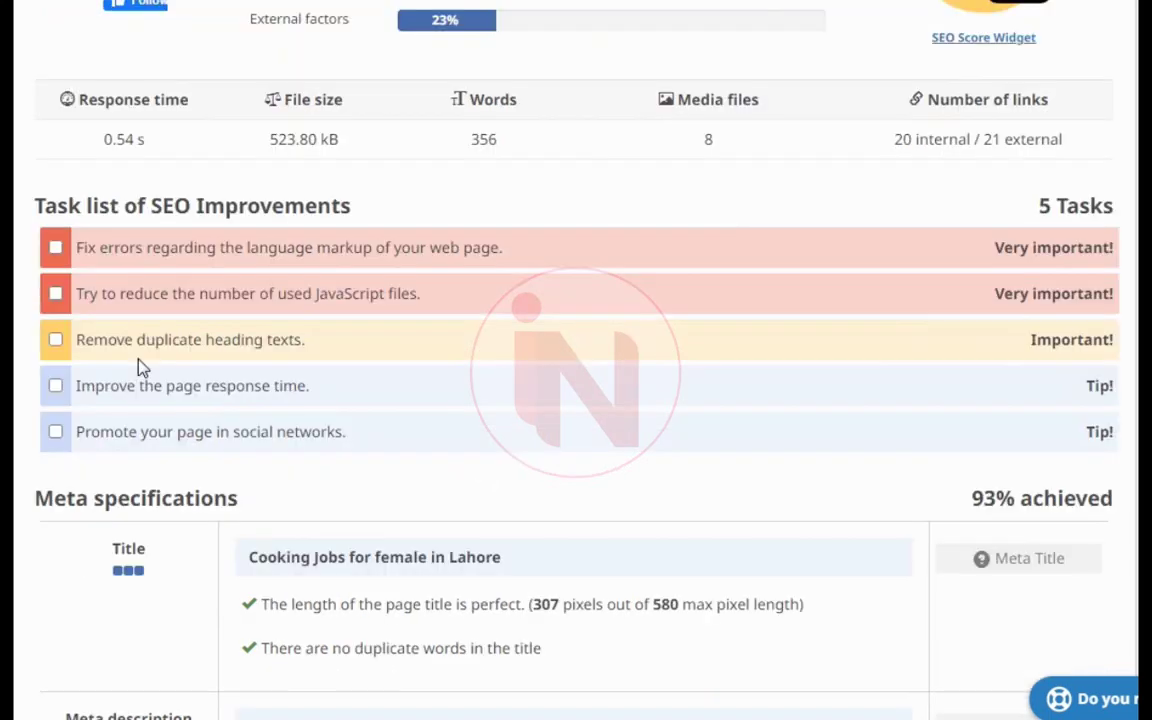
scroll(1021, 345, "up", 4)
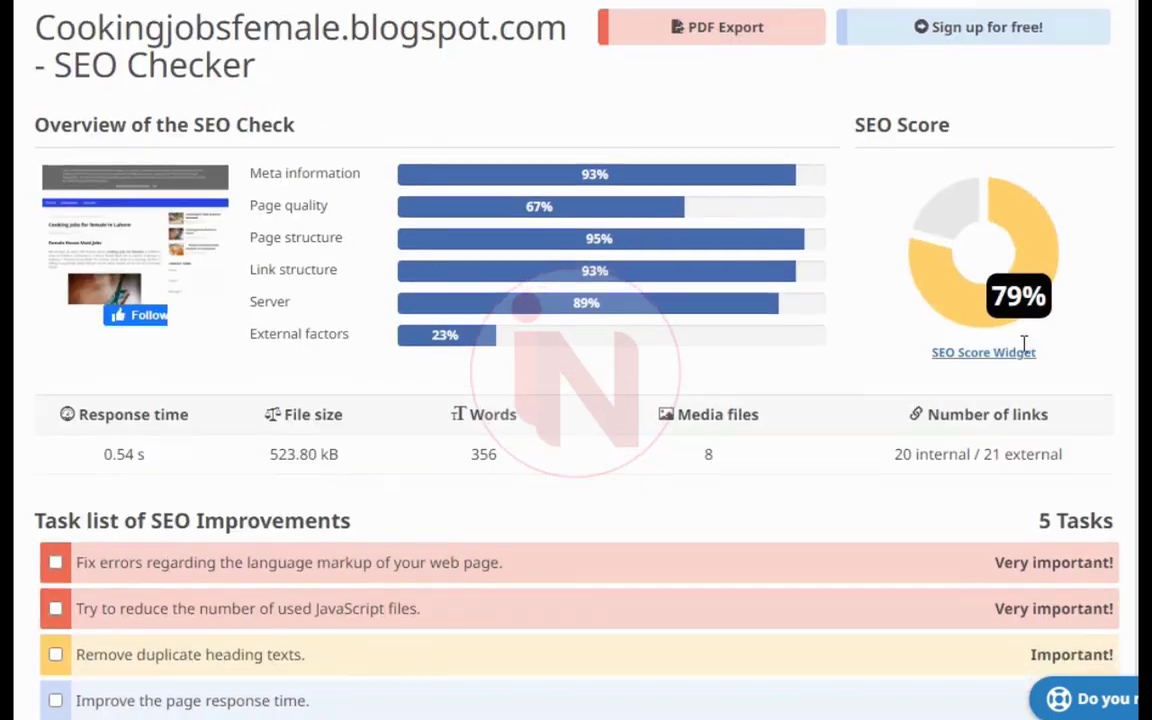
scroll(990, 320, "up", 1)
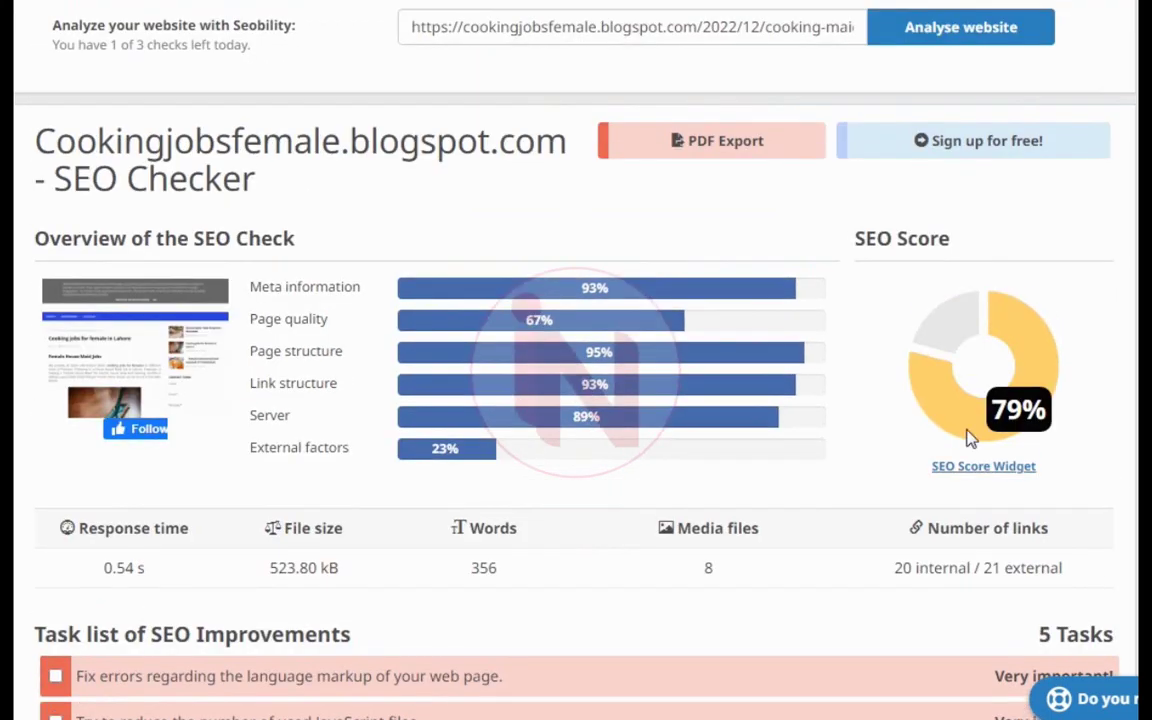
- Analyse the same post URL again and check the updated SEO score and task list of improvements
scroll(1035, 420, "up", 1)
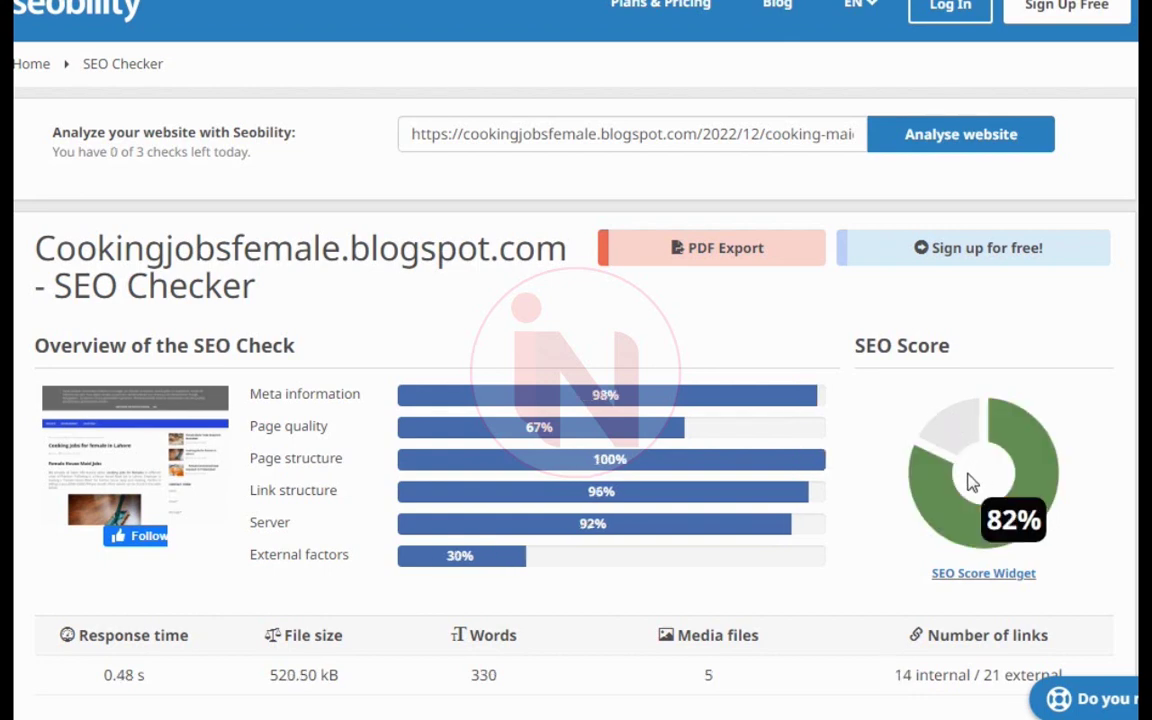
scroll(609, 491, "down", 4)
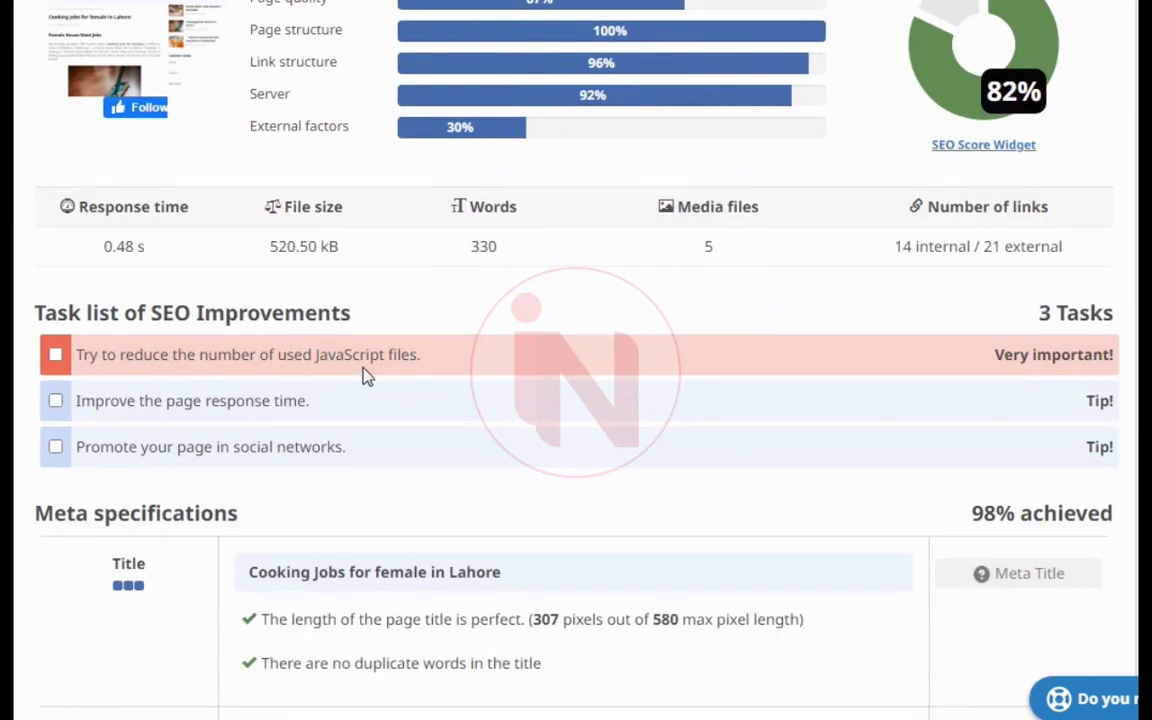